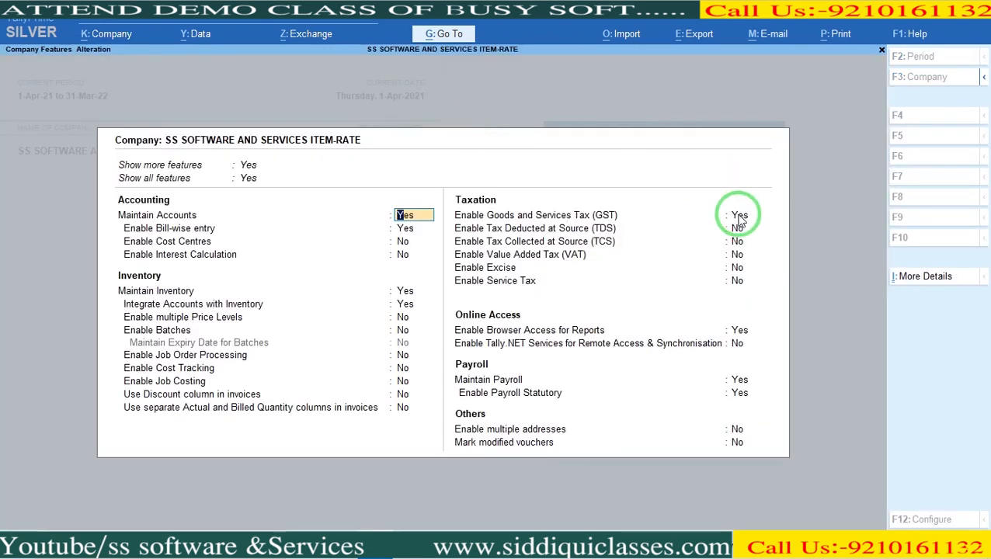
- Review the company's GST registration details, including state, registration type and GSTR1 periodicity, and accept the company features
{"action": "left_click", "coordinate": [736, 215]}
{"action": "key", "text": "Return"}
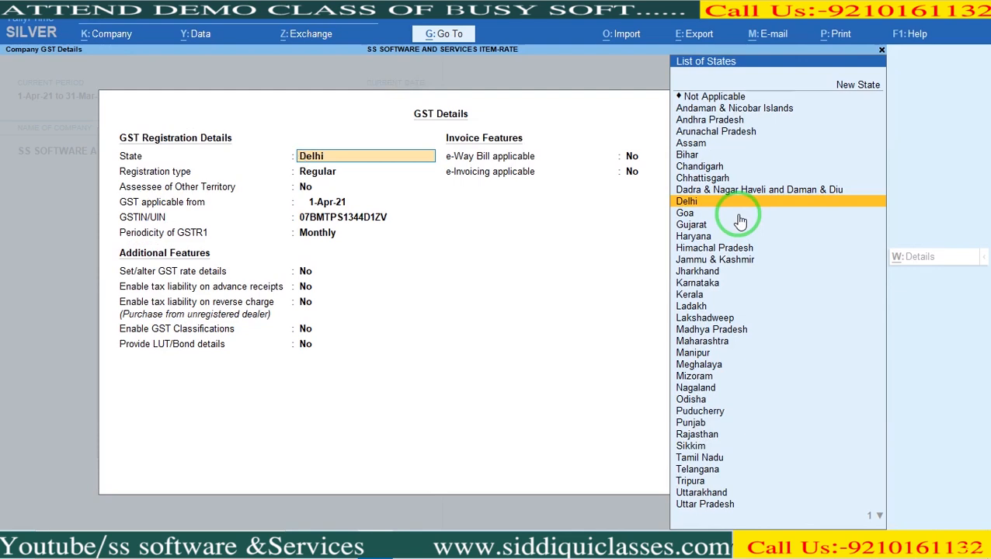
{"action": "key", "text": "Return"}
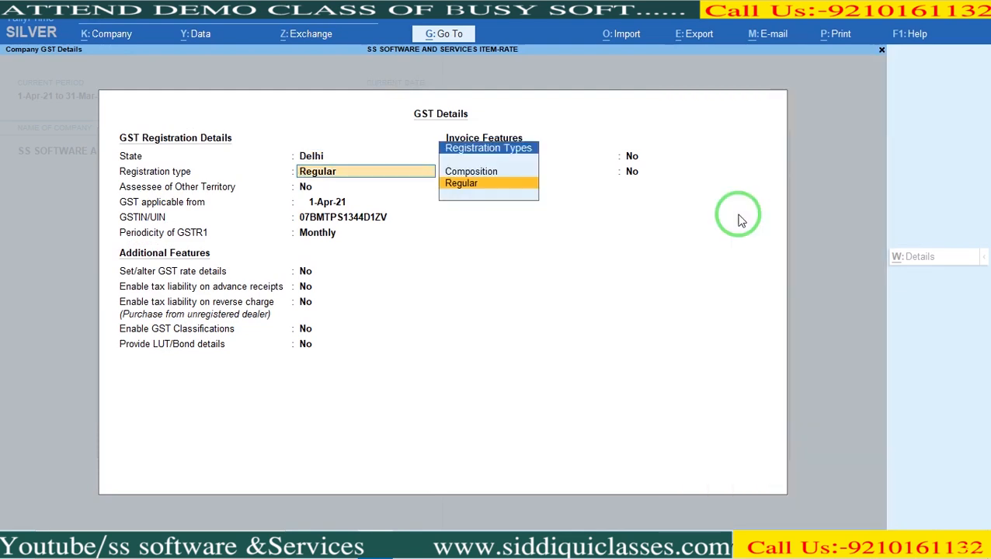
{"action": "key", "text": "Return"}
{"action": "key", "text": "Return"}
{"action": "key", "text": "Return"}
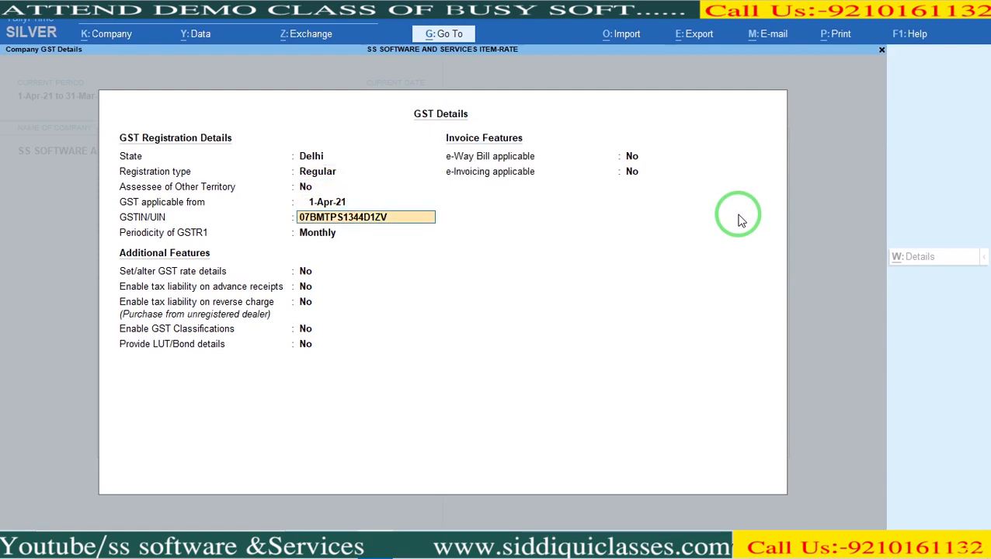
{"action": "key", "text": "Return"}
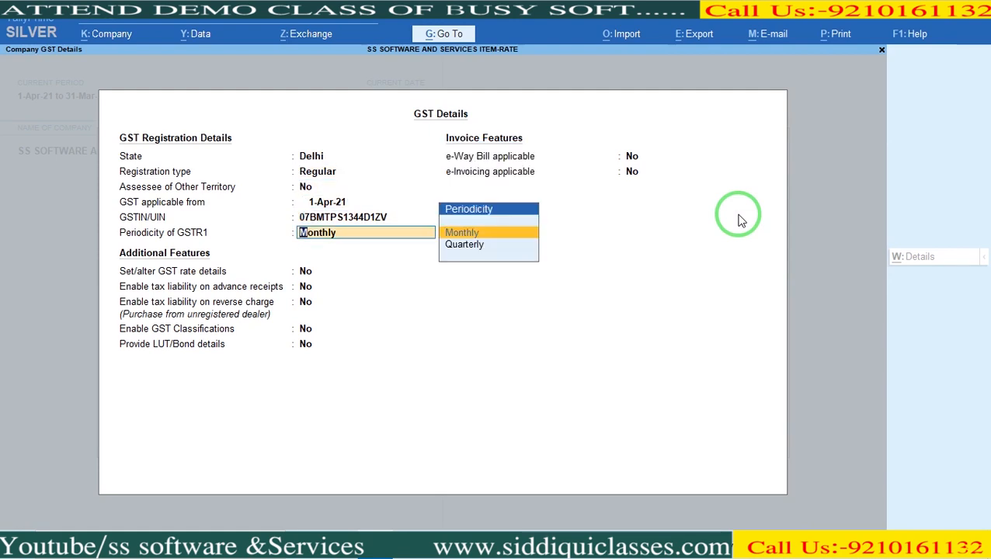
{"action": "key", "text": "ctrl+a"}
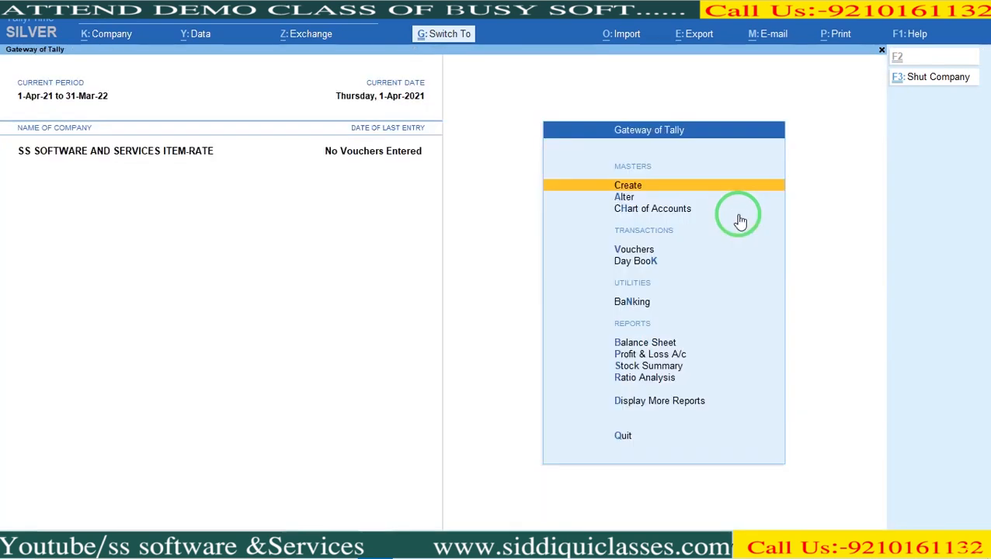
{"action": "key", "text": "ctrl+a"}
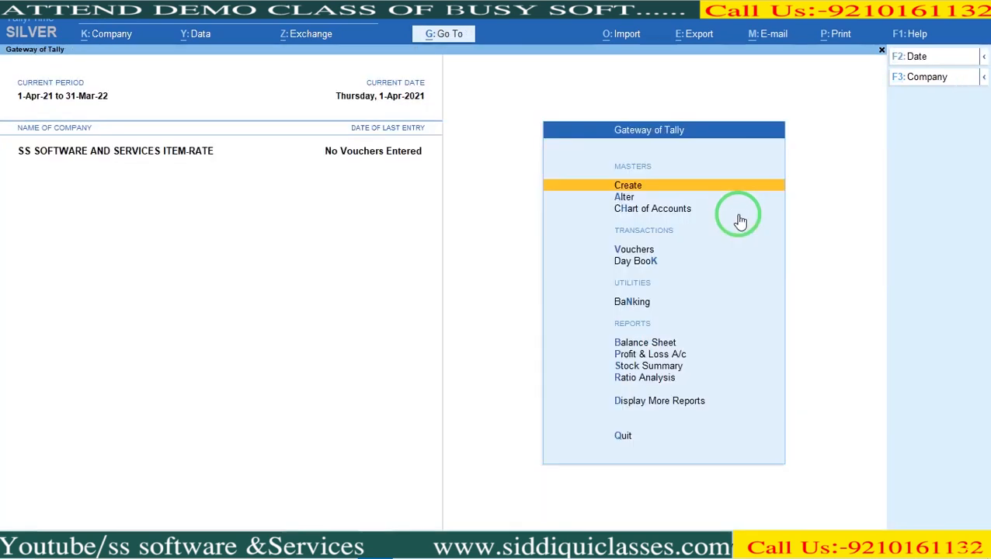
- Open the CGST ledger for alteration, check its group, type of duty and tax type, and close it without saving
{"action": "key", "text": "Down"}
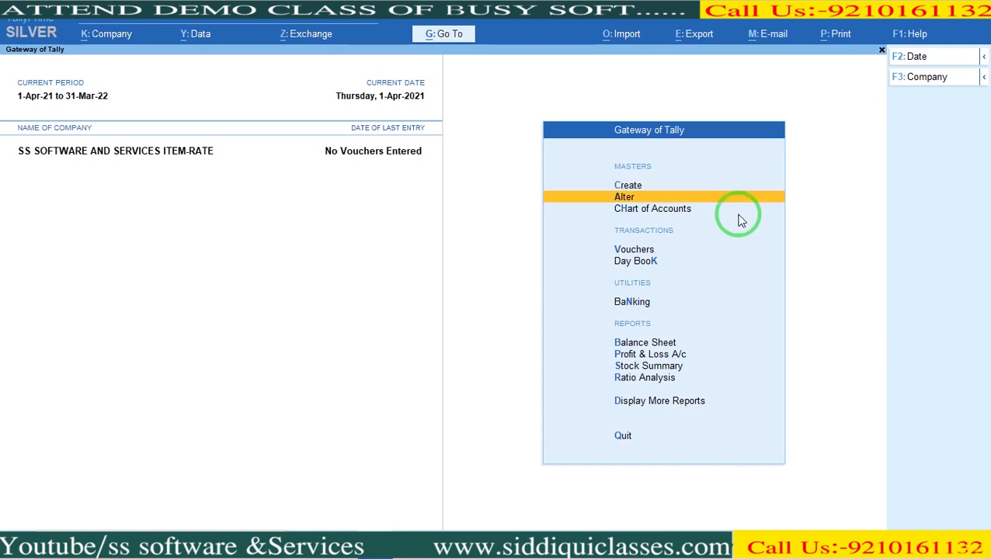
{"action": "key", "text": "Return"}
{"action": "key", "text": "Down"}
{"action": "key", "text": "Return"}
{"action": "key", "text": "Down"}
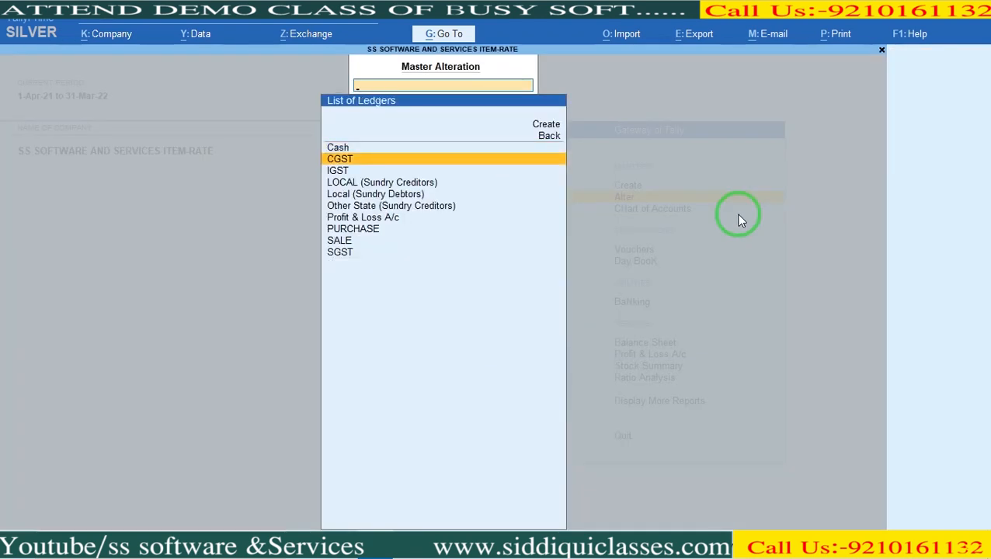
{"action": "key", "text": "Return"}
{"action": "key", "text": "Return"}
{"action": "key", "text": "Return"}
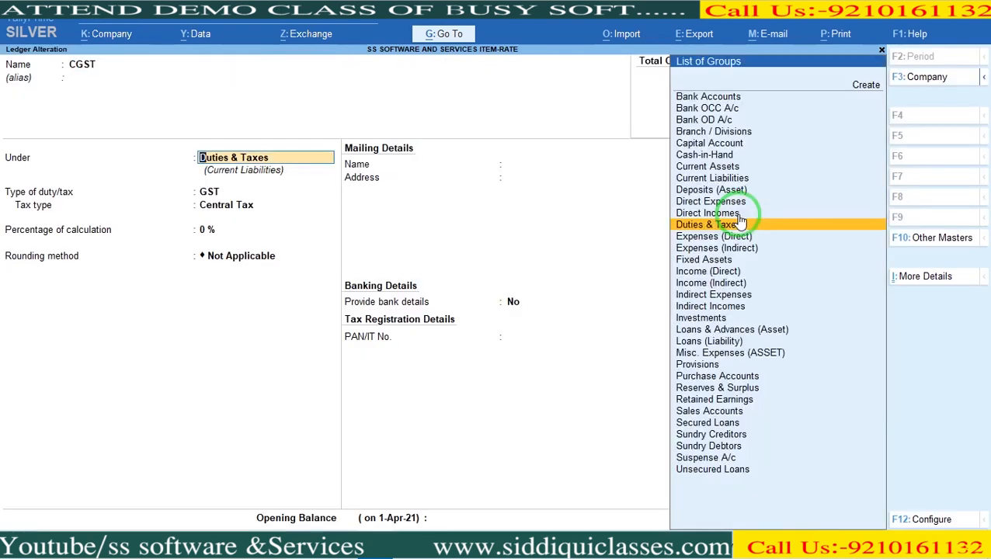
{"action": "key", "text": "Return"}
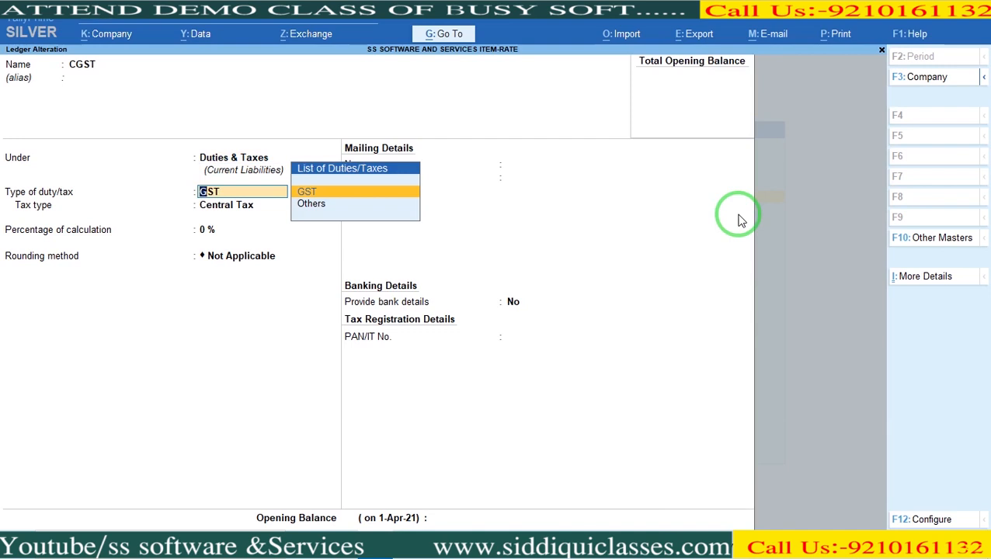
{"action": "key", "text": "Return"}
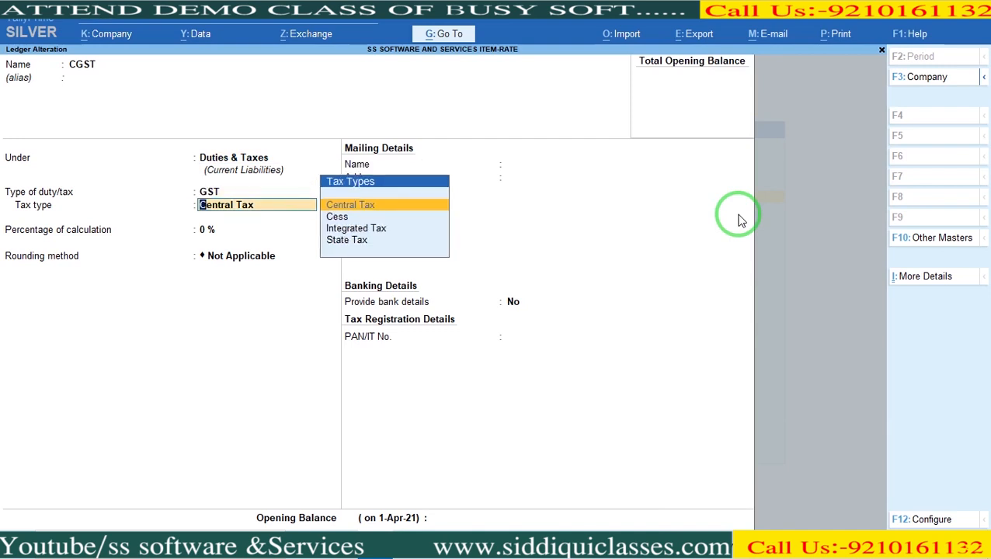
{"action": "key", "text": "ctrl+q"}
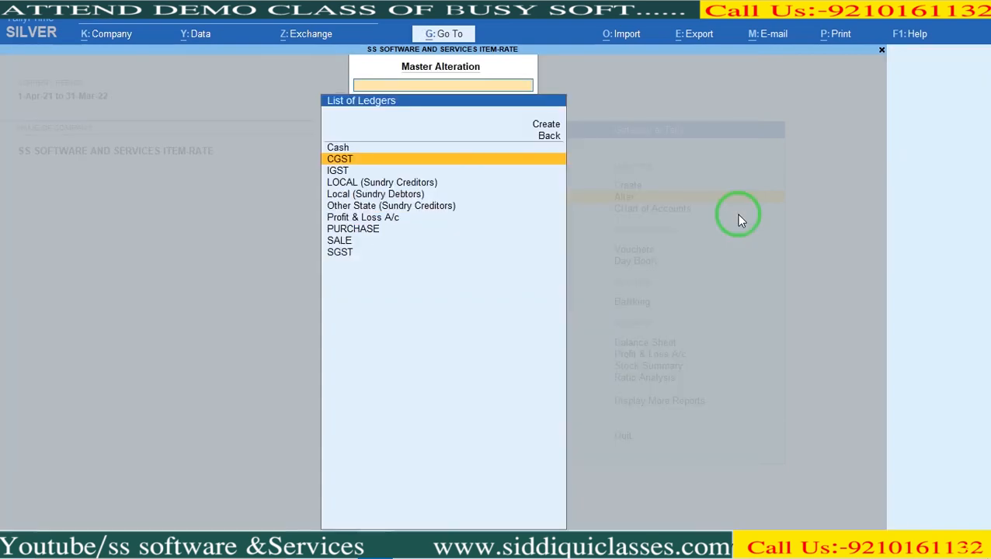
- Check the state and tax registration details of the LOCAL (Sundry Creditors) ledger, and close it without saving
{"action": "key", "text": "Down"}
{"action": "key", "text": "Down"}
{"action": "key", "text": "Down"}
{"action": "key", "text": "Down"}
{"action": "key", "text": "Down"}
{"action": "key", "text": "Down"}
{"action": "key", "text": "Down"}
{"action": "key", "text": "Down"}
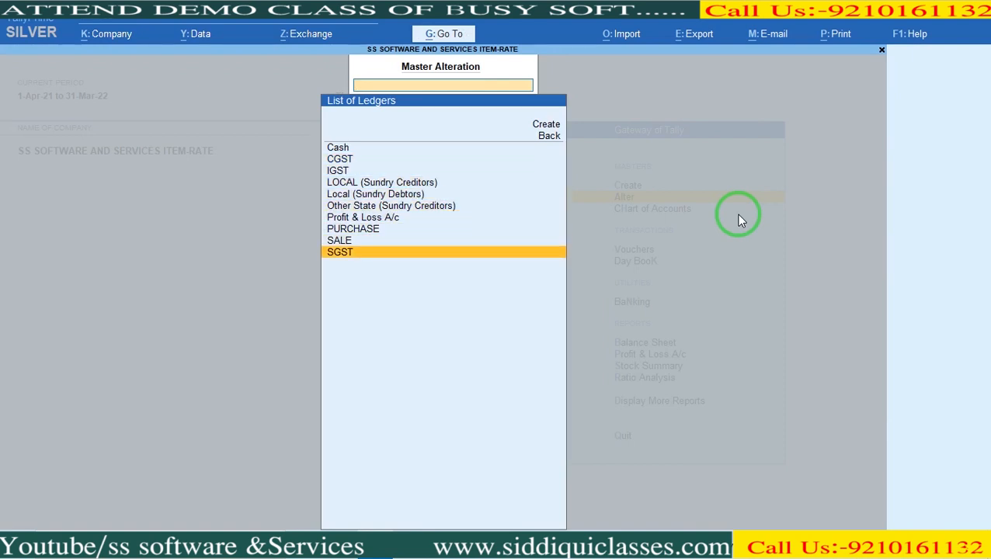
{"action": "key", "text": "Up"}
{"action": "key", "text": "Up"}
{"action": "key", "text": "Up"}
{"action": "key", "text": "Up"}
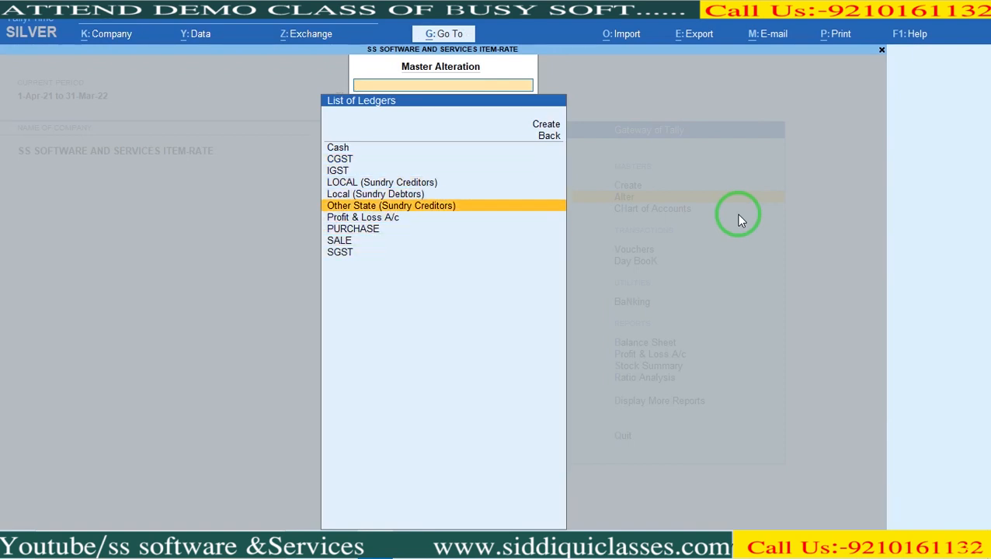
{"action": "key", "text": "Up"}
{"action": "key", "text": "Up"}
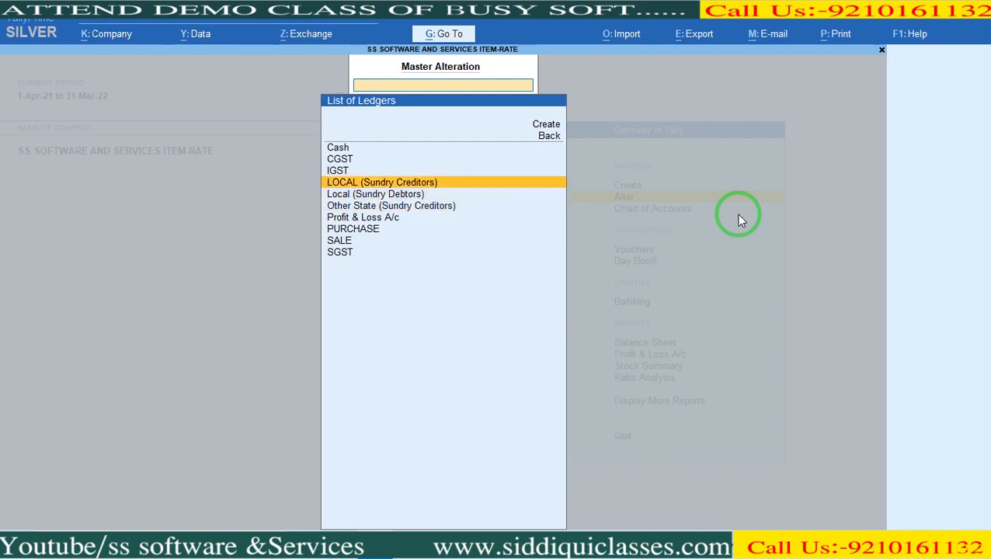
{"action": "key", "text": "Return"}
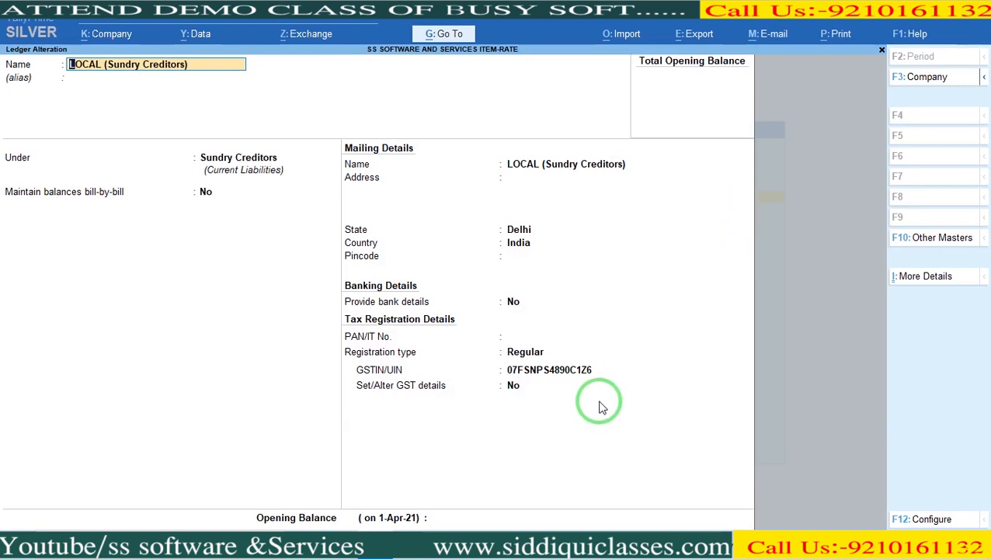
{"action": "key", "text": "ctrl+q"}
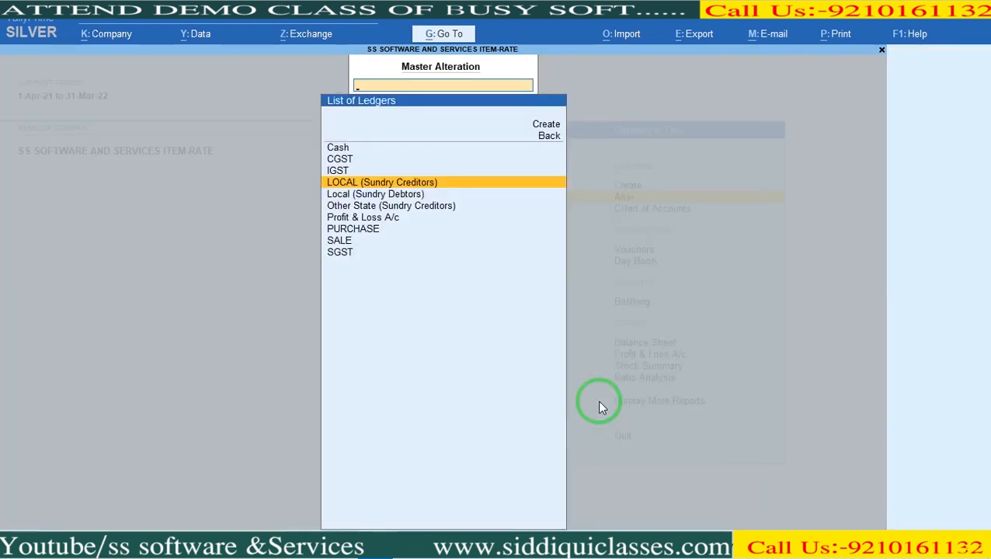
- Return to the list of masters and open the stock item SHIRT/0001/NARROW for alteration
{"action": "key", "text": "BackSpace"}
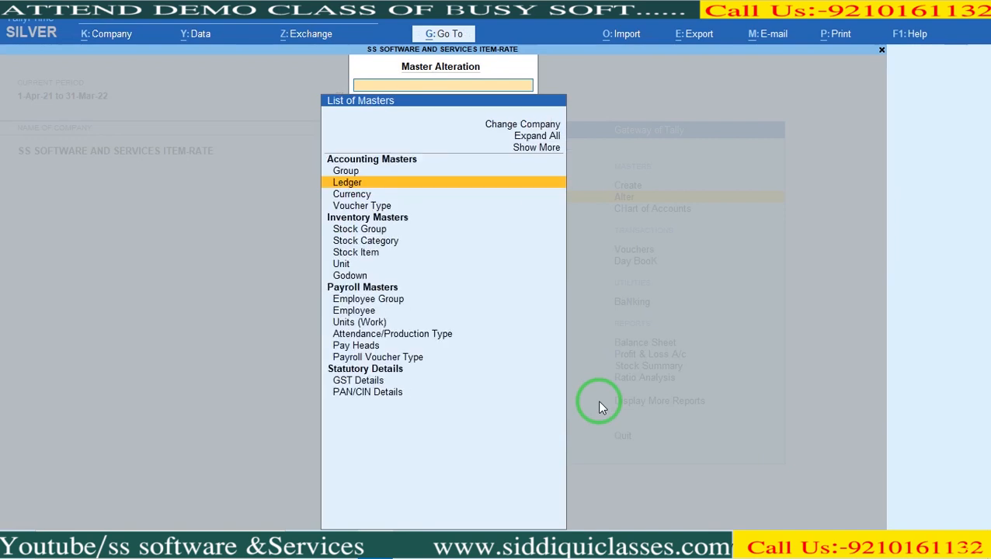
{"action": "key", "text": "Down"}
{"action": "key", "text": "Down"}
{"action": "key", "text": "Down"}
{"action": "key", "text": "Down"}
{"action": "key", "text": "Down"}
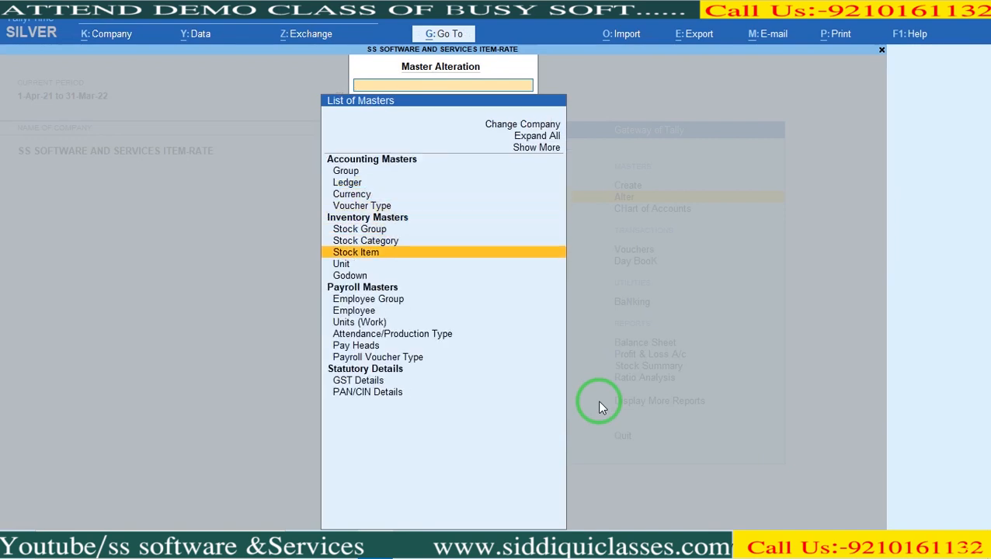
{"action": "key", "text": "Return"}
{"action": "key", "text": "Down"}
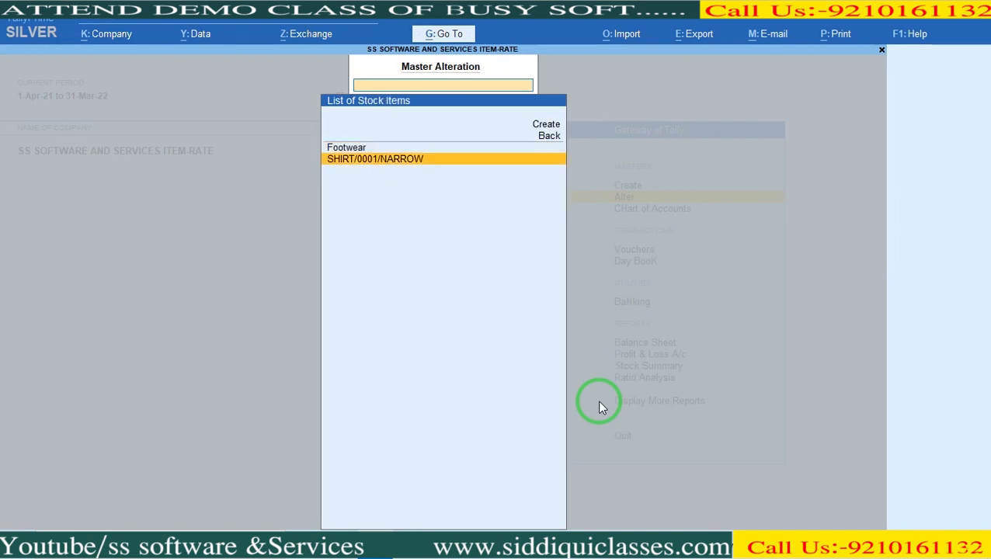
{"action": "key", "text": "Return"}
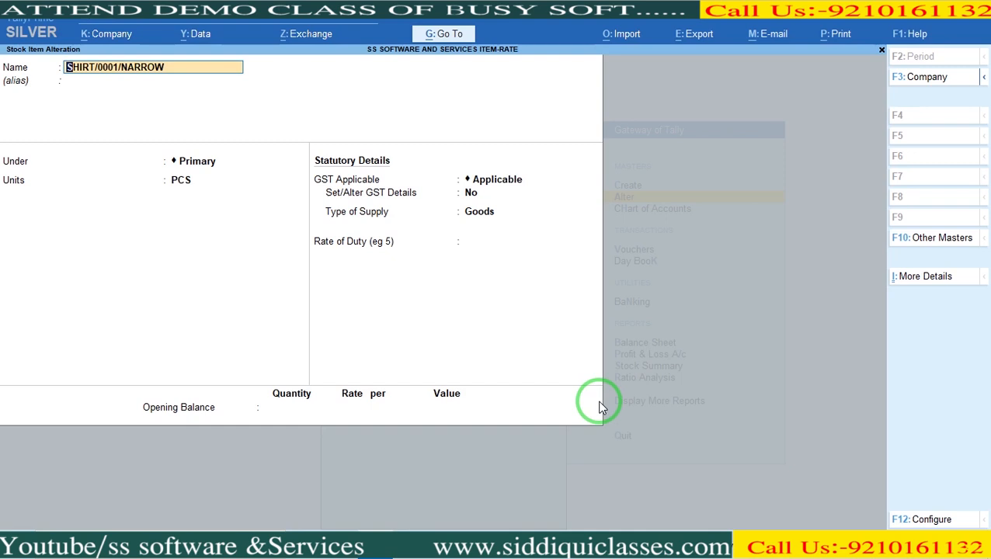
- Set Set/Alter GST Details to Yes for the shirt item to open its GST details
{"action": "key", "text": "Return"}
{"action": "key", "text": "Return"}
{"action": "key", "text": "Return"}
{"action": "key", "text": "Return"}
{"action": "key", "text": "Return"}
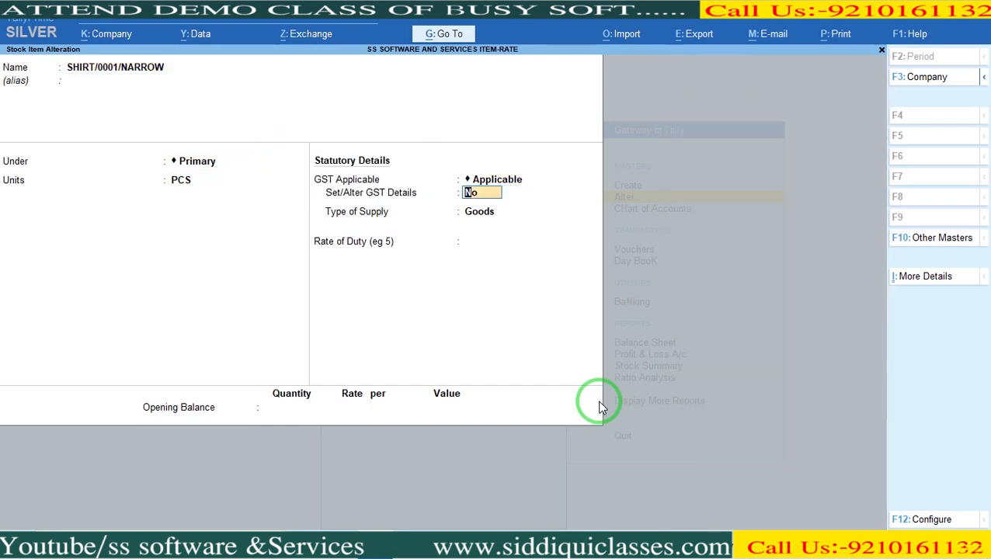
{"action": "key", "text": "y"}
{"action": "key", "text": "Return"}
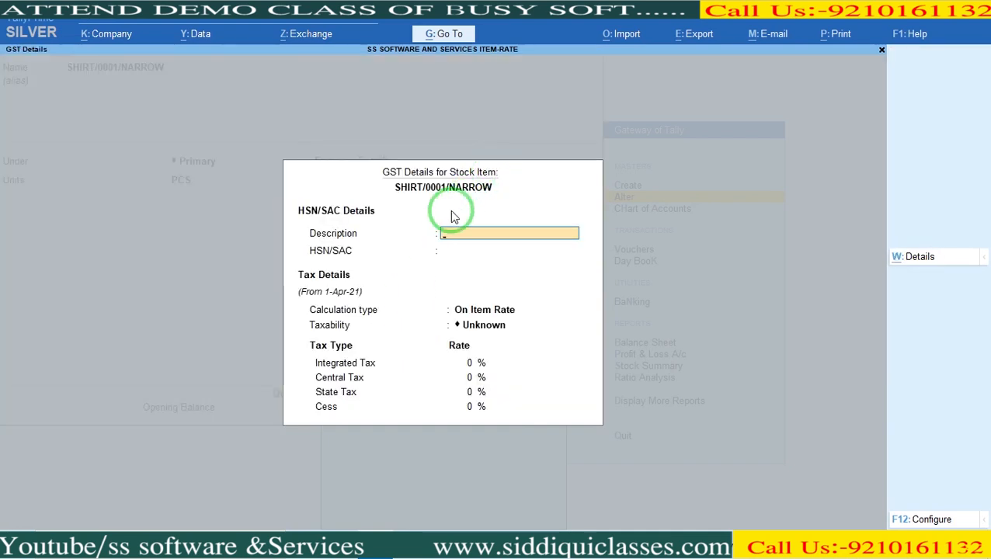
- Examine the shirt's tax slabs under the On Item Rate calculation type, and accept the slabs and the stock item
{"action": "left_click", "coordinate": [464, 312]}
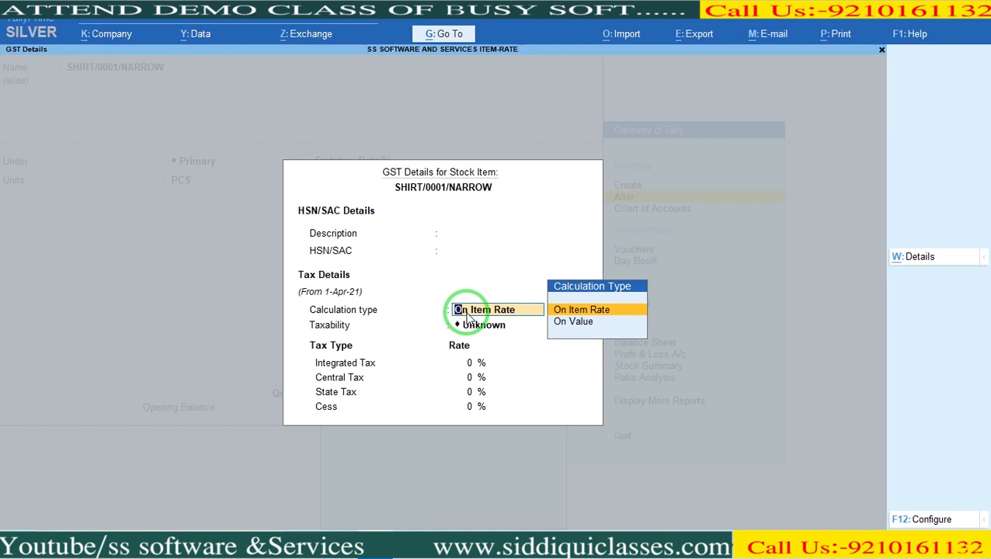
{"action": "key", "text": "Return"}
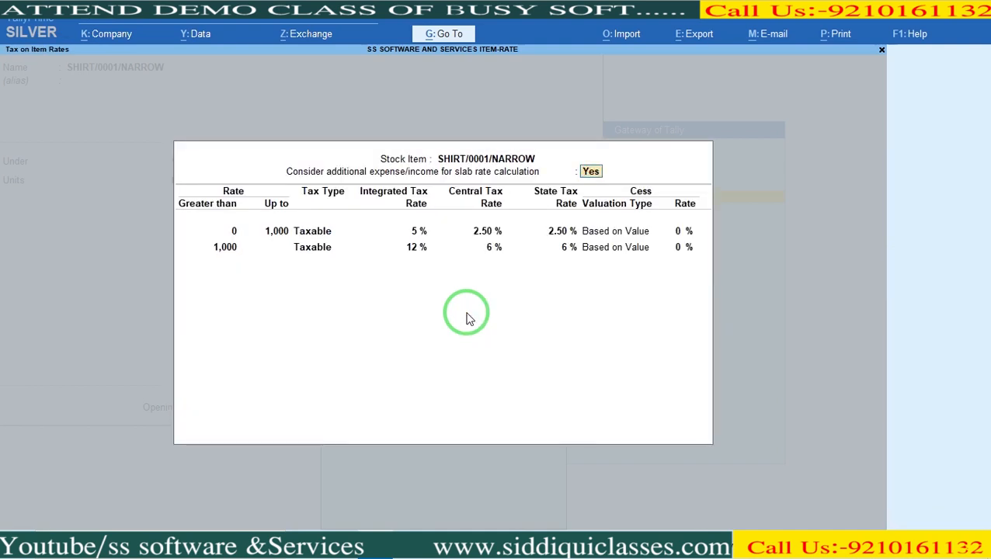
{"action": "key", "text": "Return"}
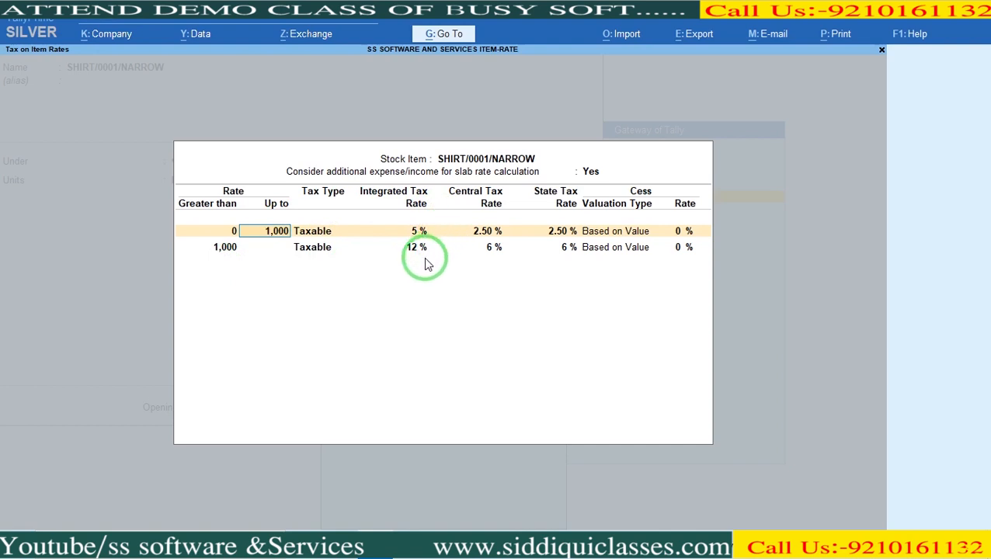
{"action": "key", "text": "ctrl+a"}
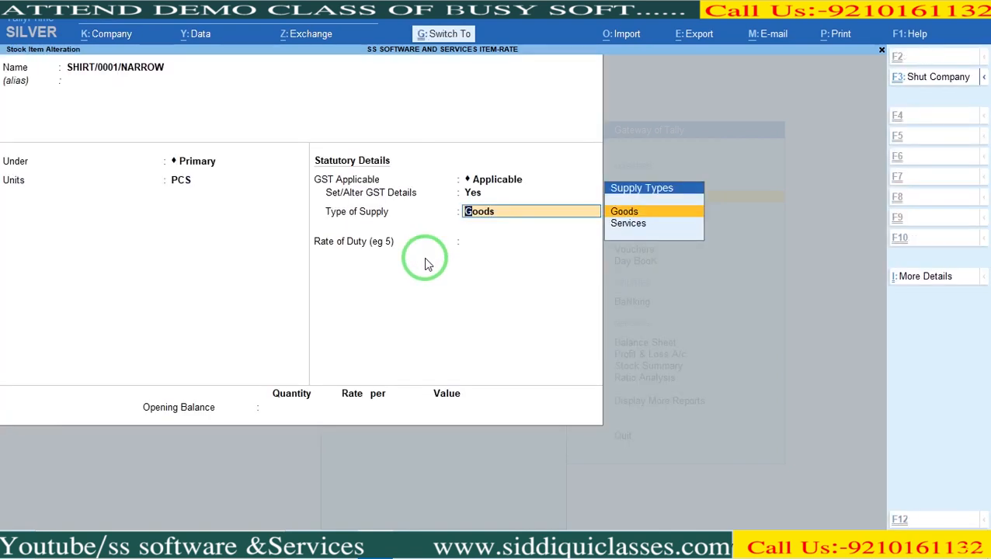
{"action": "key", "text": "ctrl+a"}
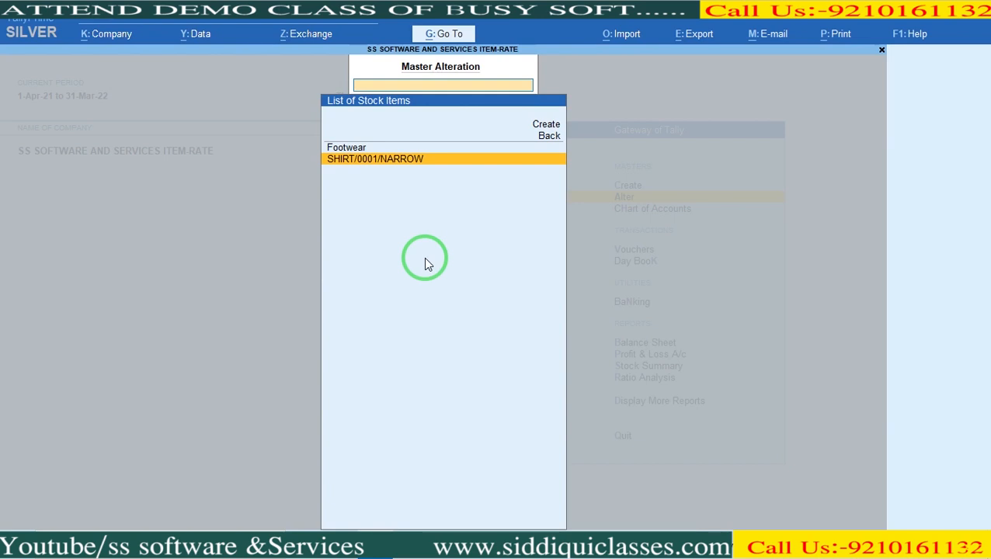
- Open the Footwear stock item for alteration and set Set/Alter GST Details to Yes
{"action": "key", "text": "Up"}
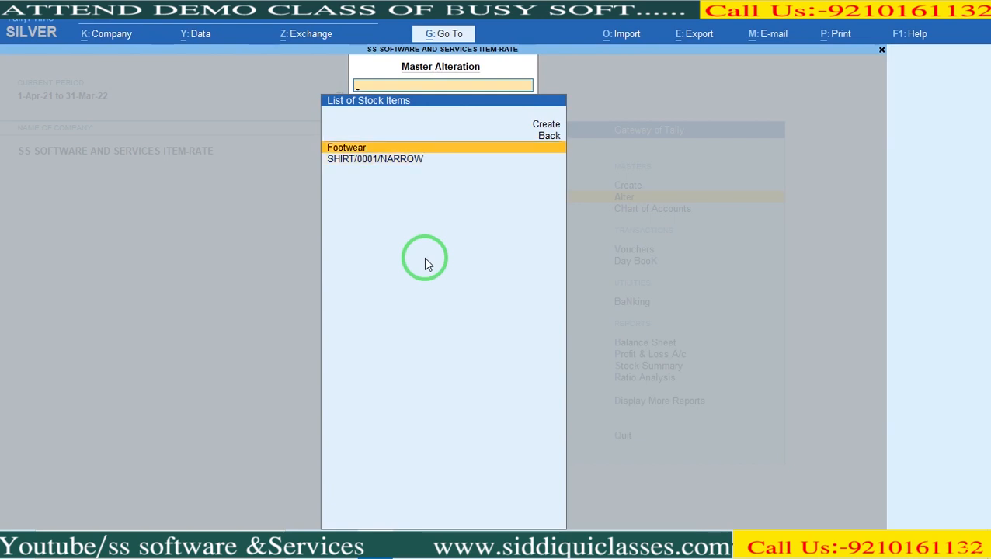
{"action": "key", "text": "Return"}
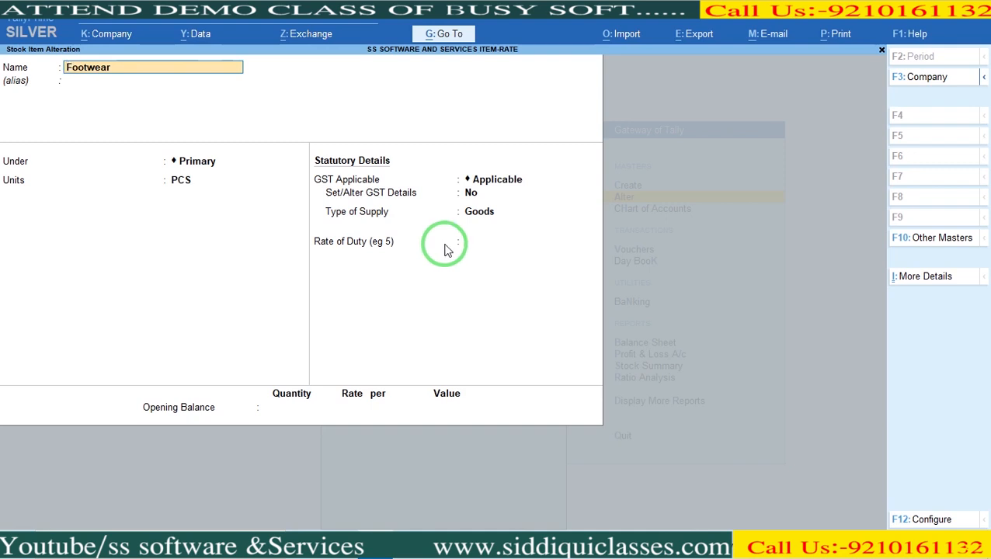
{"action": "left_click", "coordinate": [470, 193]}
{"action": "type", "text": "y"}
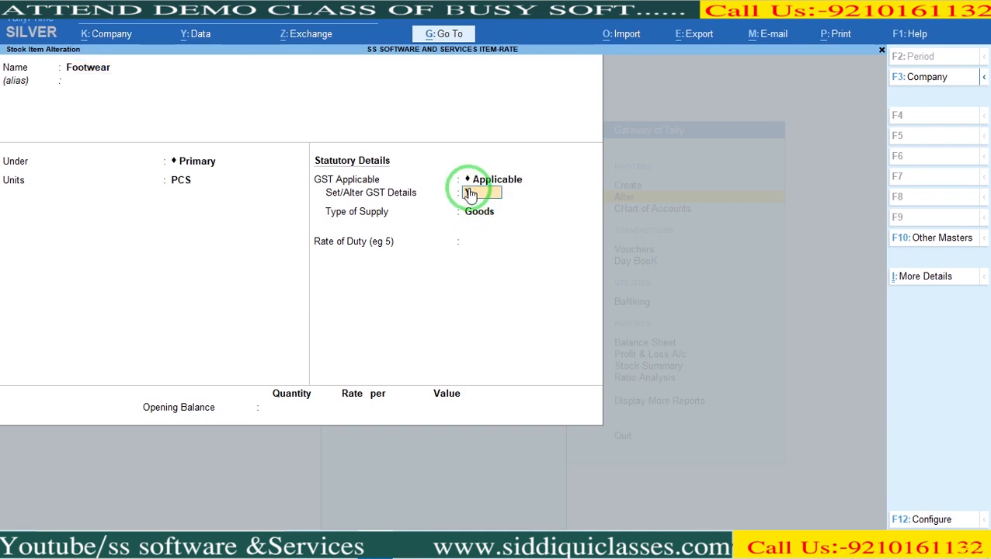
{"action": "key", "text": "Return"}
- Examine Footwear's tax slabs under the On Item Rate calculation type and accept its GST details
{"action": "key", "text": "Return"}
{"action": "key", "text": "Return"}
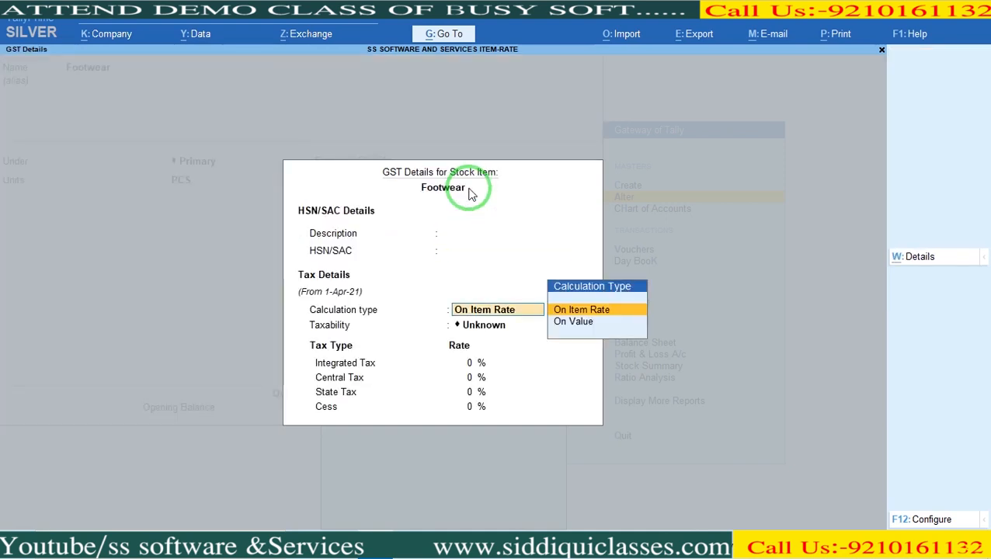
{"action": "key", "text": "Return"}
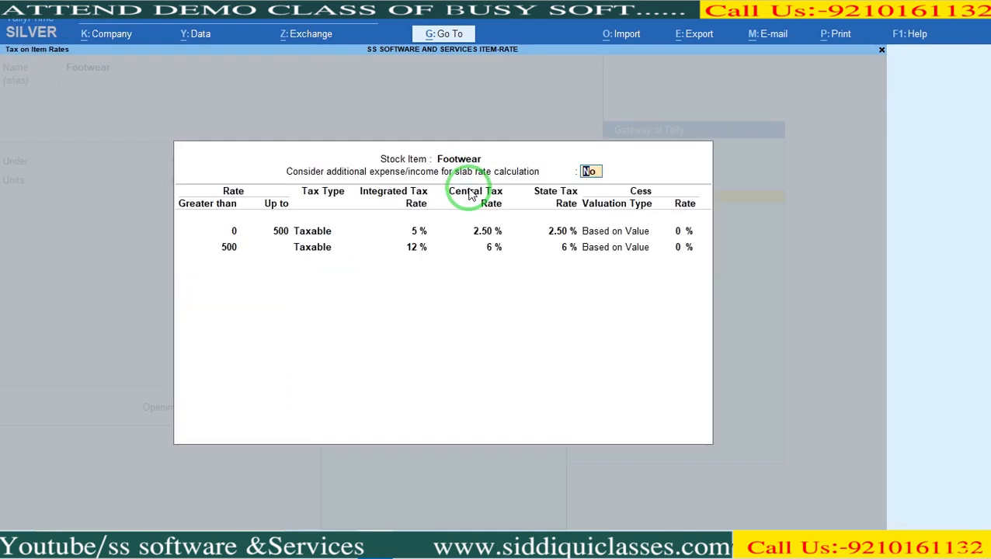
{"action": "key", "text": "Return"}
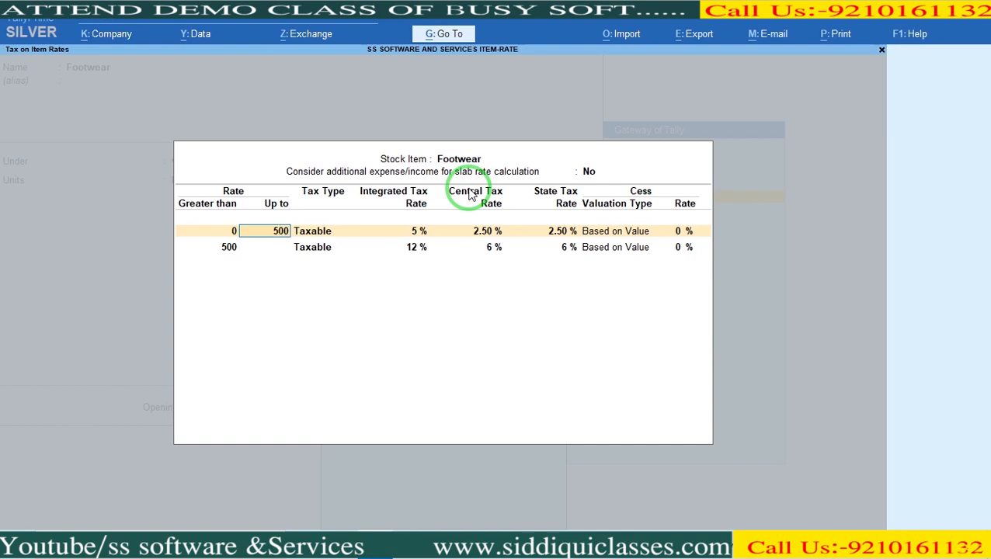
{"action": "key", "text": "ctrl+a"}
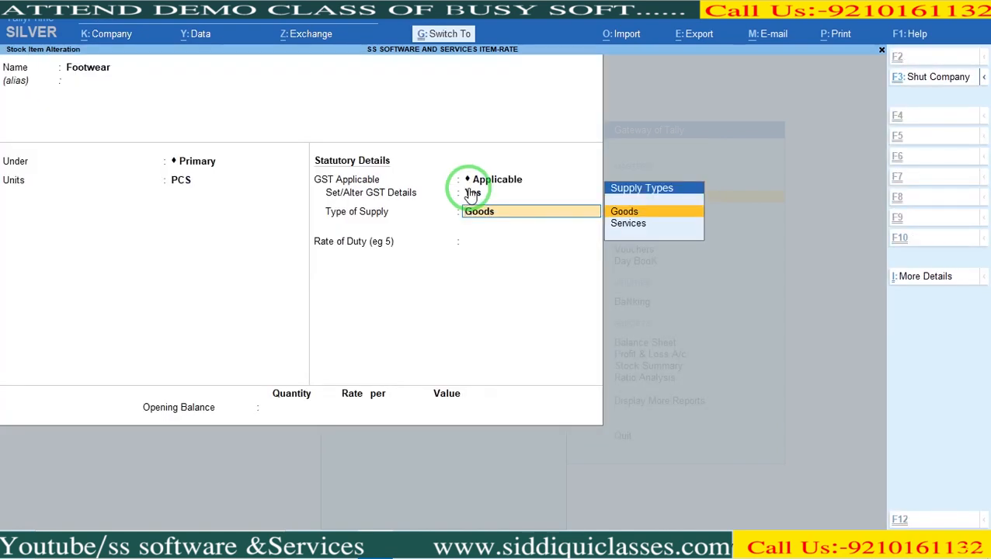
- Accept the Footwear stock item and return to the Gateway of Tally
{"action": "key", "text": "ctrl+a"}
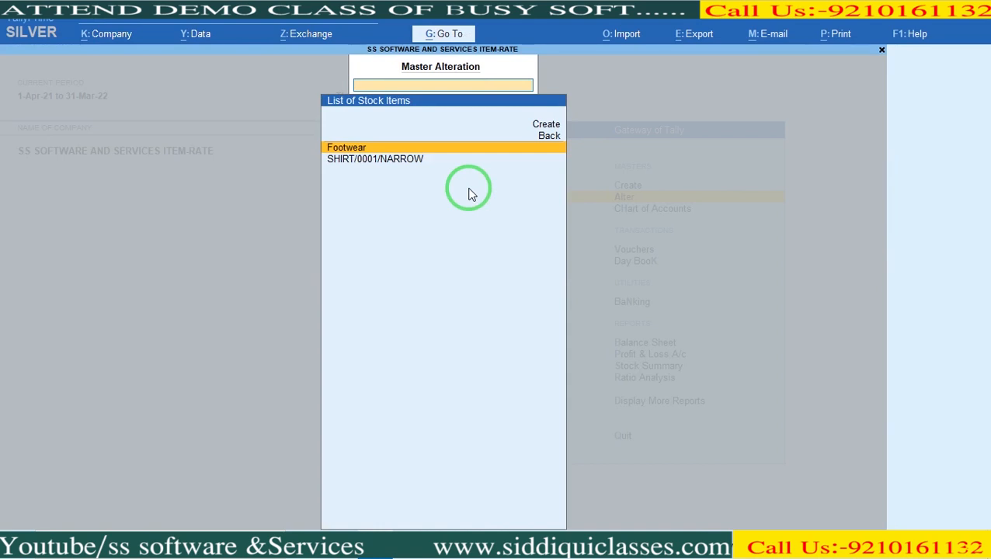
{"action": "key", "text": "Escape"}
{"action": "key", "text": "Escape"}
- Start a Purchase voucher dated 25-Aug-21 with supplier invoice number 101
{"action": "key", "text": "Down"}
{"action": "key", "text": "Down"}
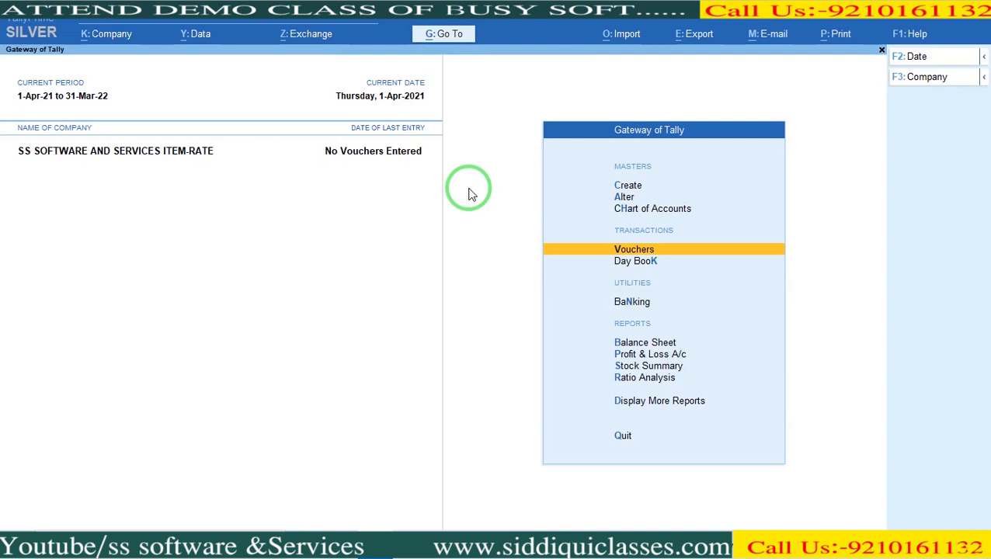
{"action": "key", "text": "Return"}
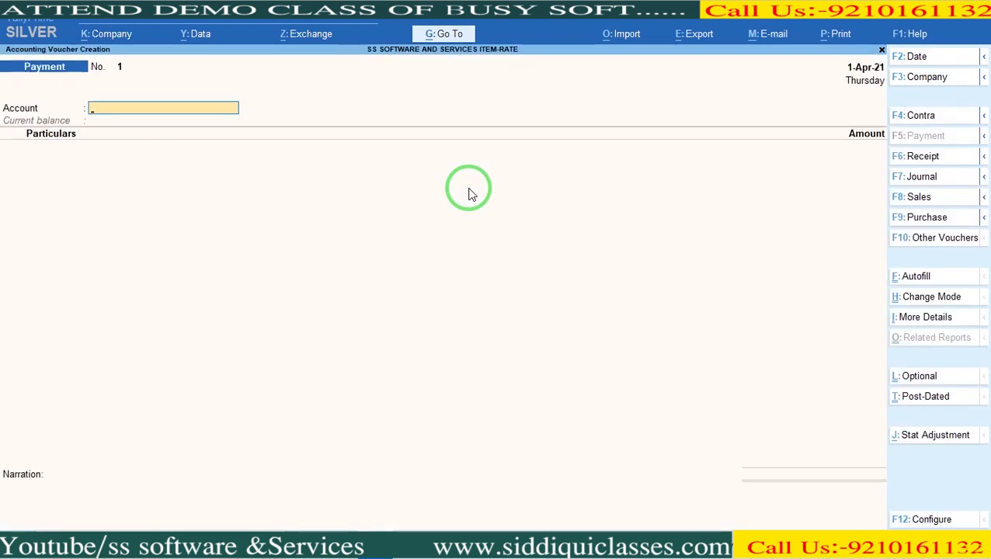
{"action": "key", "text": "F9"}
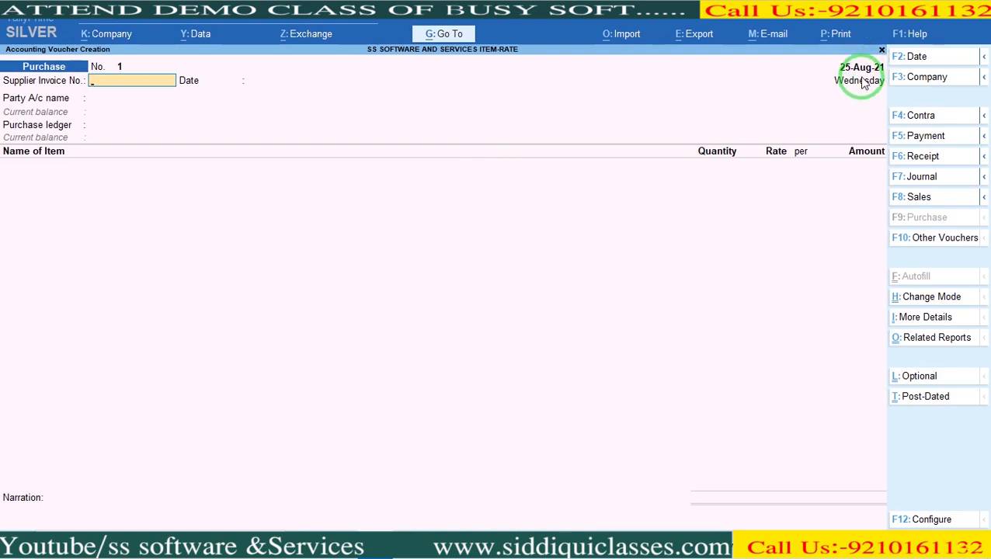
{"action": "type", "text": "101"}
{"action": "key", "text": "Return"}
{"action": "key", "text": "Return"}
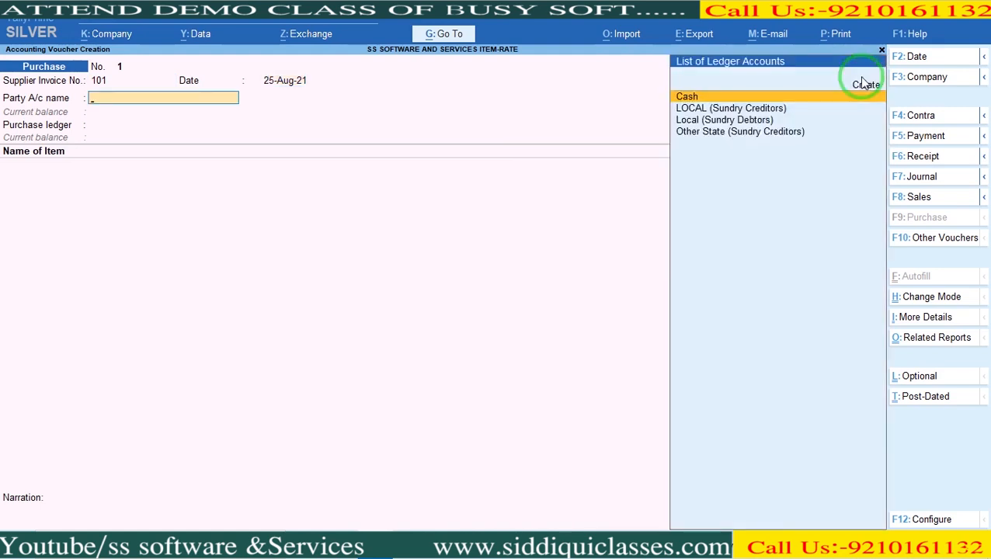
- Choose LOCAL (Sundry Creditors) as the party, accept its receipt and party details, and select PURCHASE as the purchase ledger
{"action": "key", "text": "Down"}
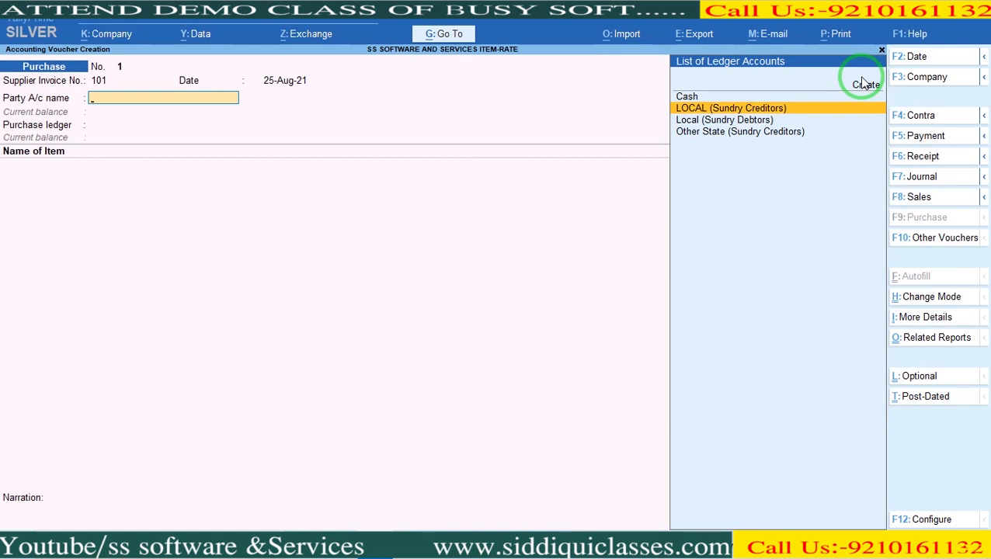
{"action": "key", "text": "Return"}
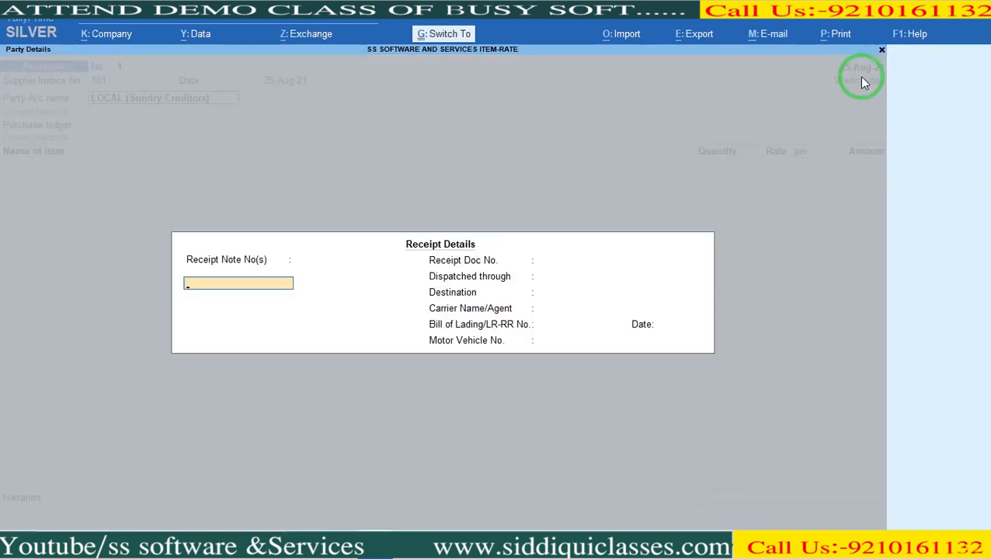
{"action": "key", "text": "Return"}
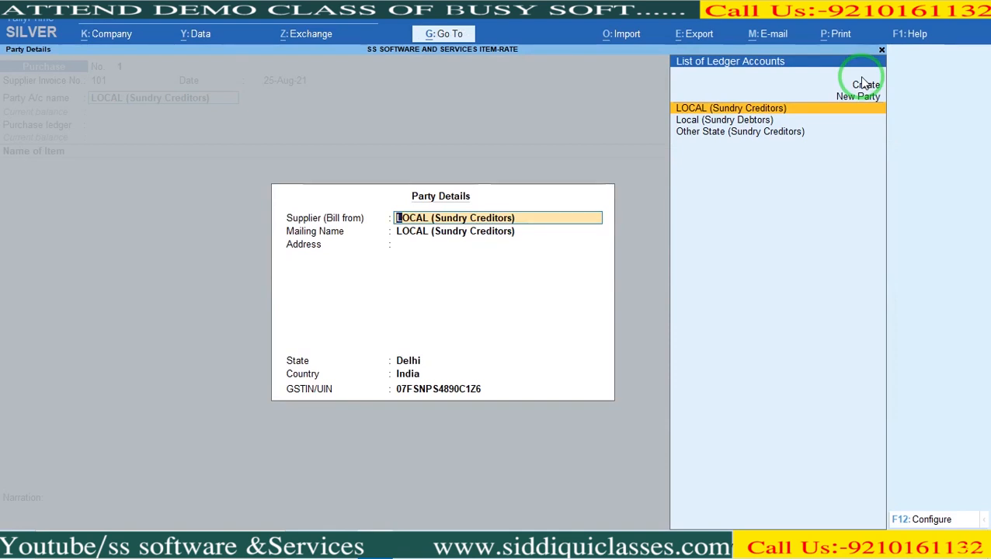
{"action": "key", "text": "Return"}
{"action": "key", "text": "Return"}
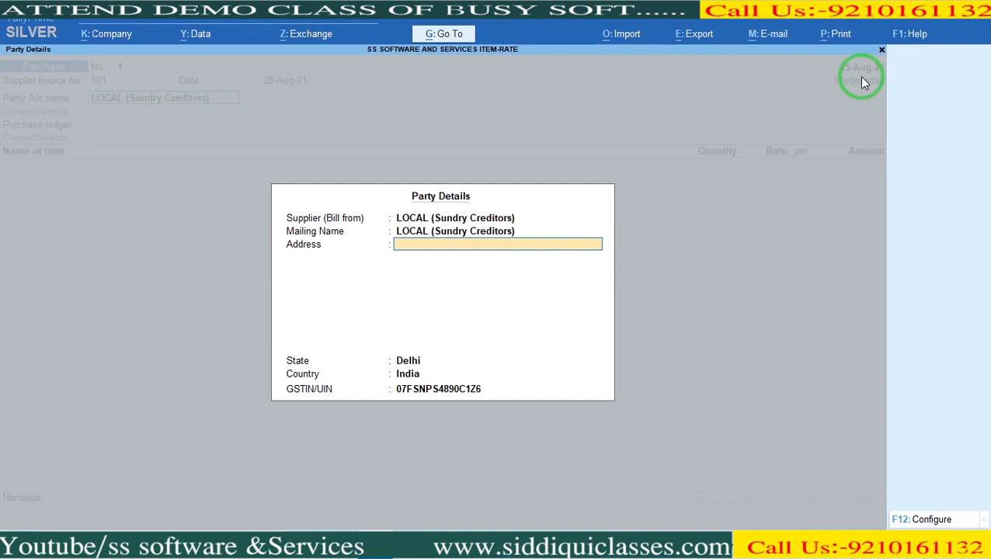
{"action": "key", "text": "ctrl+a"}
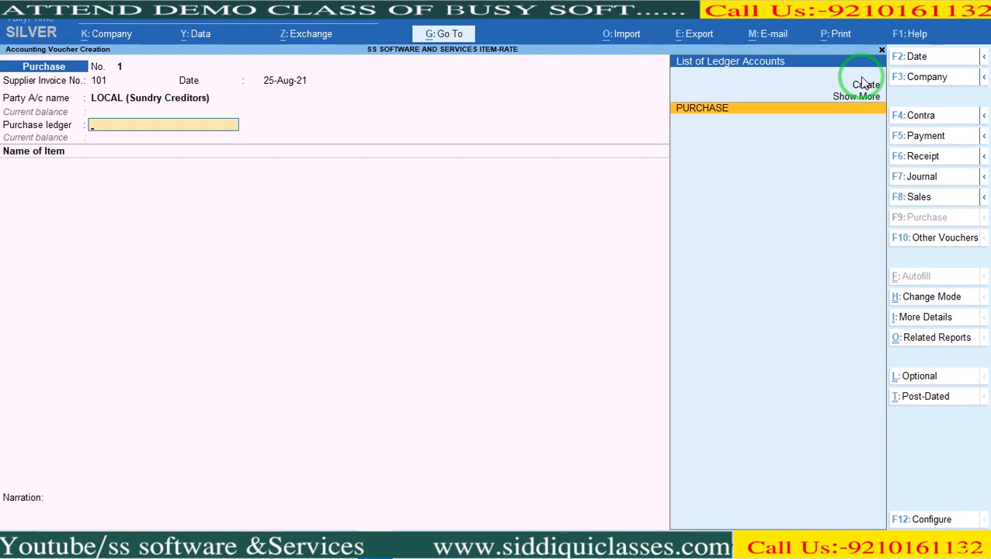
{"action": "key", "text": "Return"}
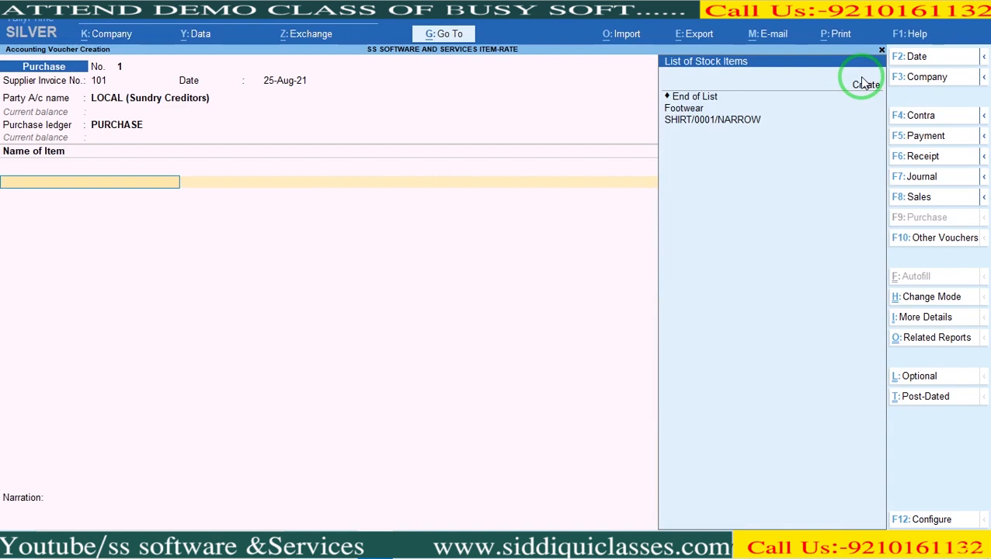
- Add a SHIRT/0001/NARROW line with quantity 1 PCS at a rate of 990
{"action": "key", "text": "Down"}
{"action": "key", "text": "Down"}
{"action": "key", "text": "Down"}
{"action": "key", "text": "Down"}
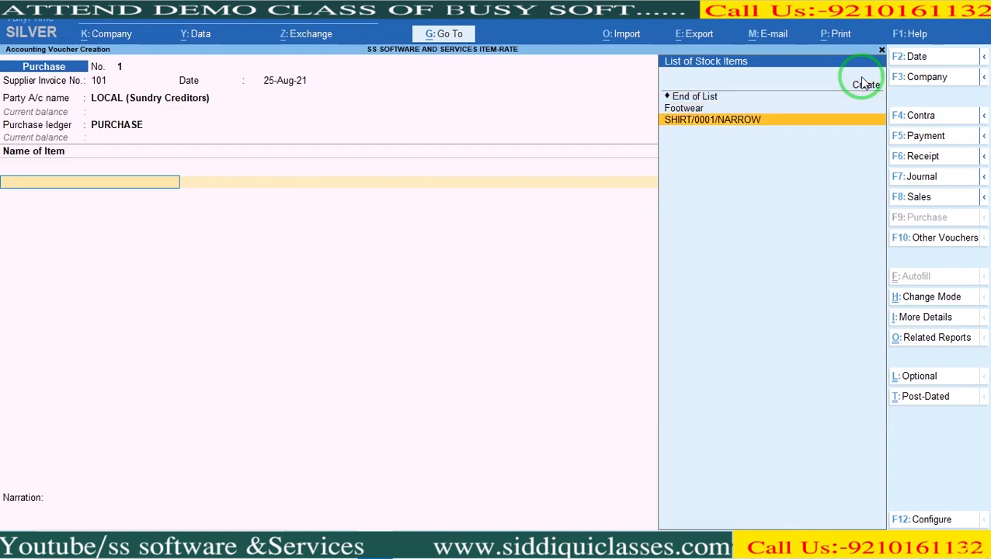
{"action": "key", "text": "Return"}
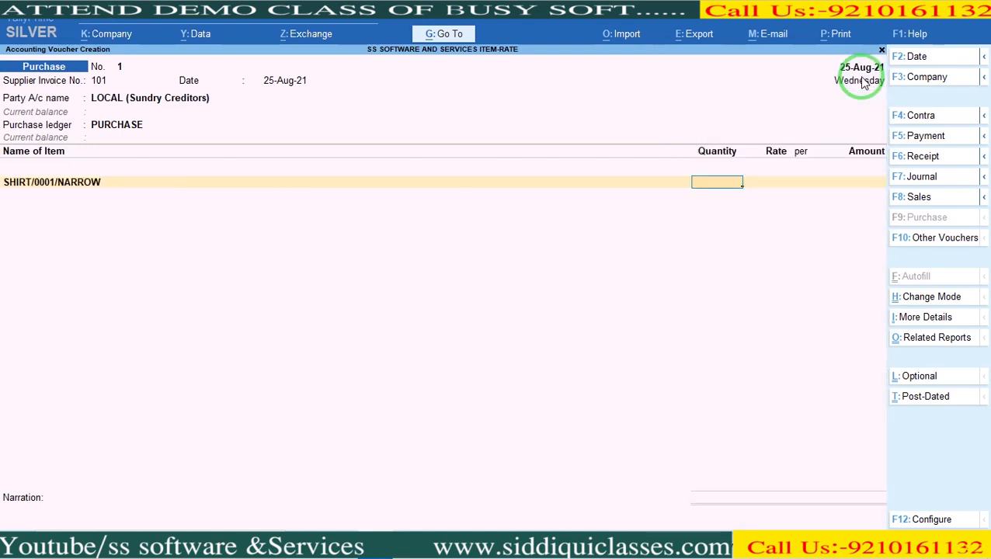
{"action": "type", "text": "1"}
{"action": "type", "text": "990"}
{"action": "key", "text": "Return"}
{"action": "key", "text": "Return"}
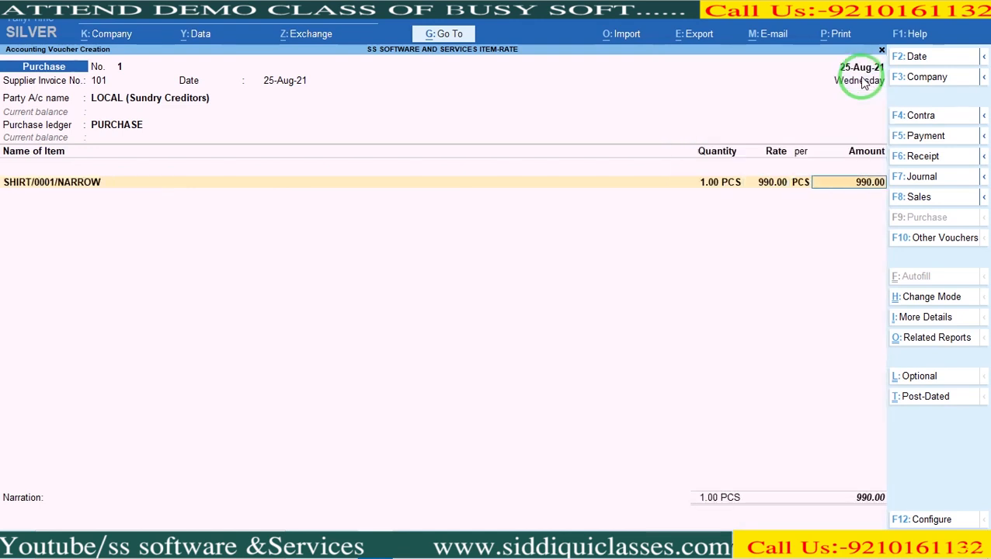
{"action": "key", "text": "Return"}
- Add a second SHIRT/0001/NARROW line with quantity 1 PCS at a rate of 1,020
{"action": "key", "text": "Down"}
{"action": "key", "text": "Down"}
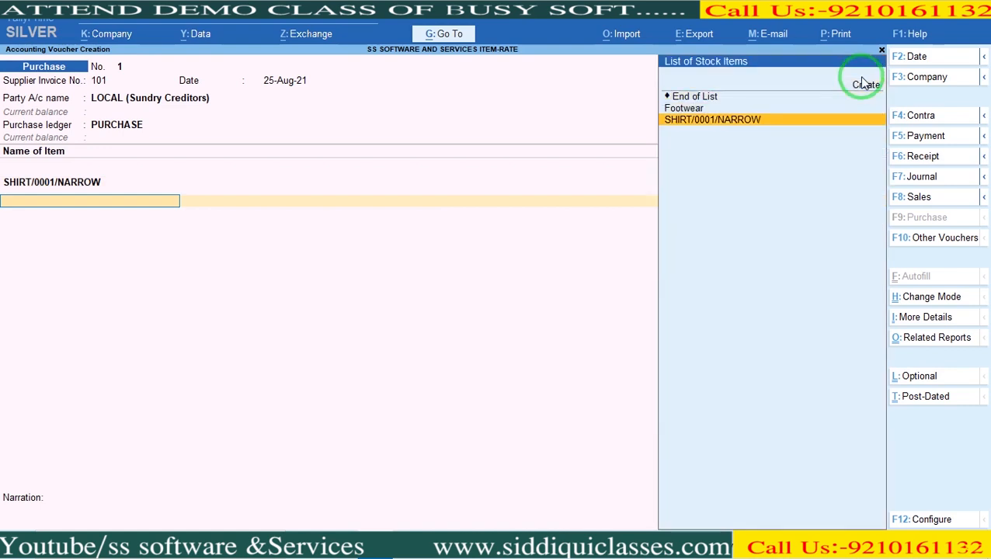
{"action": "key", "text": "Return"}
{"action": "type", "text": "1"}
{"action": "key", "text": "Return"}
{"action": "type", "text": "1,020"}
{"action": "key", "text": "Return"}
{"action": "key", "text": "Return"}
{"action": "key", "text": "Return"}
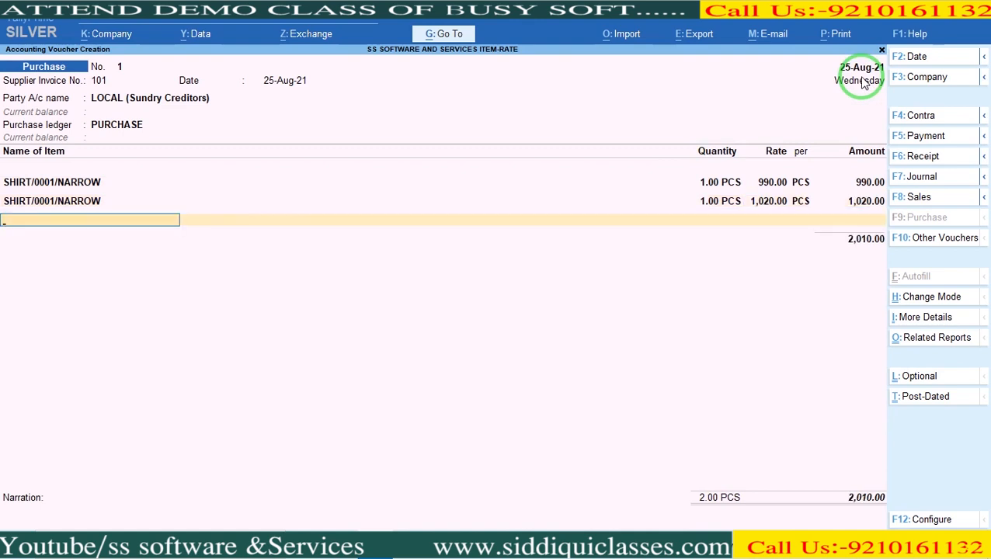
- Add a Footwear line with quantity 1 PCS at a rate of 450
{"action": "type", "text": "F"}
{"action": "key", "text": "Return"}
{"action": "type", "text": "1.00 PCS"}
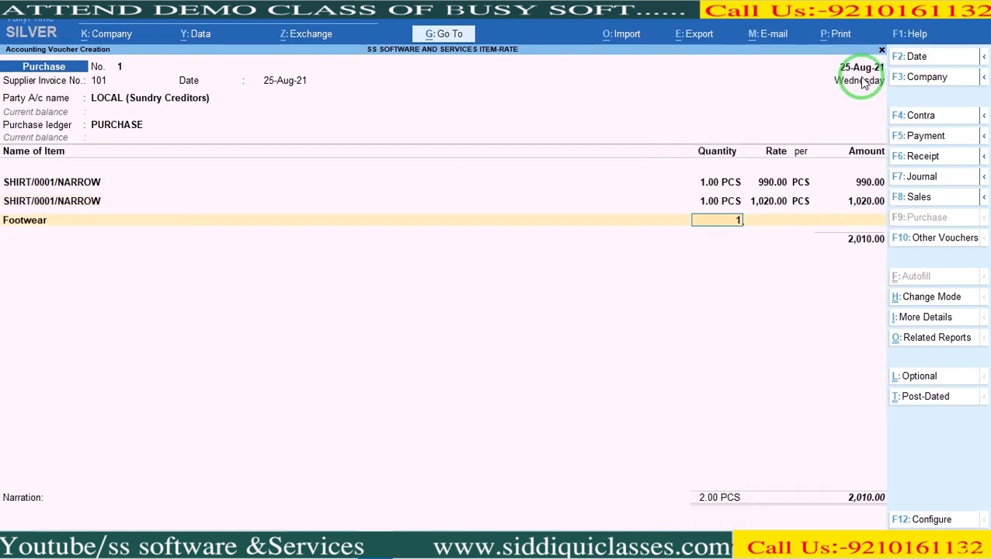
{"action": "key", "text": "Return"}
{"action": "type", "text": "450"}
{"action": "key", "text": "Return"}
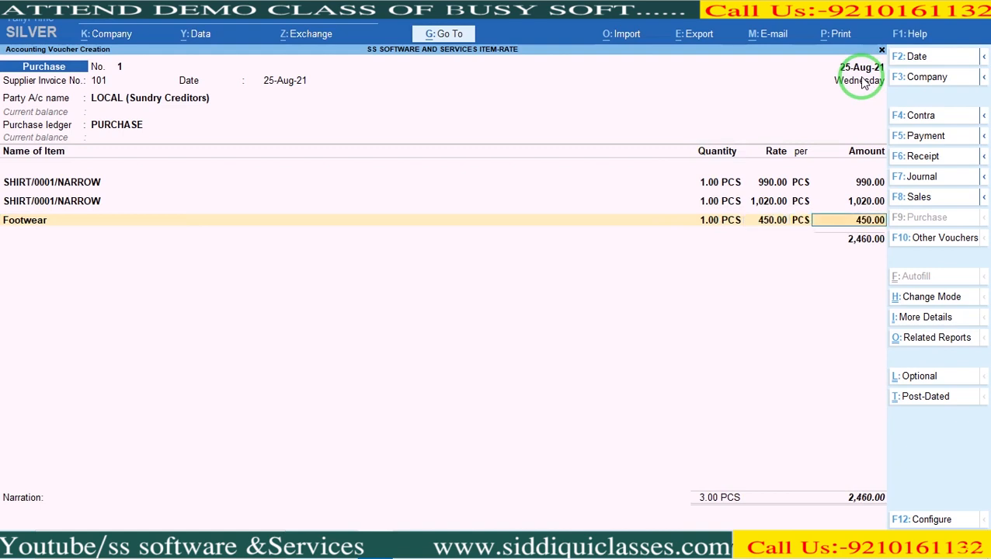
{"action": "key", "text": "Return"}
{"action": "key", "text": "Return"}
- Add a second Footwear line with quantity 1 PCS at a rate of 520 and end the item list
{"action": "type", "text": "F"}
{"action": "key", "text": "Return"}
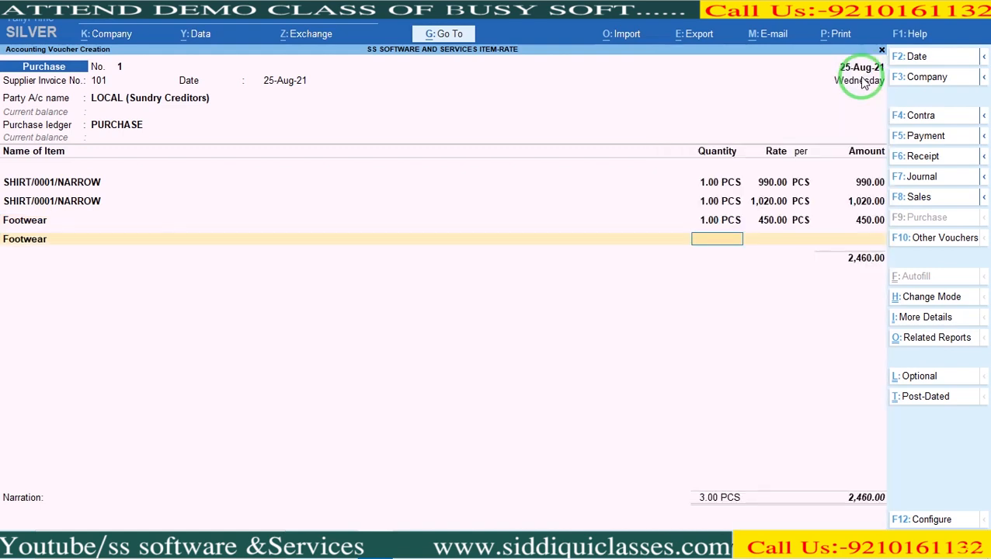
{"action": "type", "text": "1"}
{"action": "key", "text": "Return"}
{"action": "type", "text": "520"}
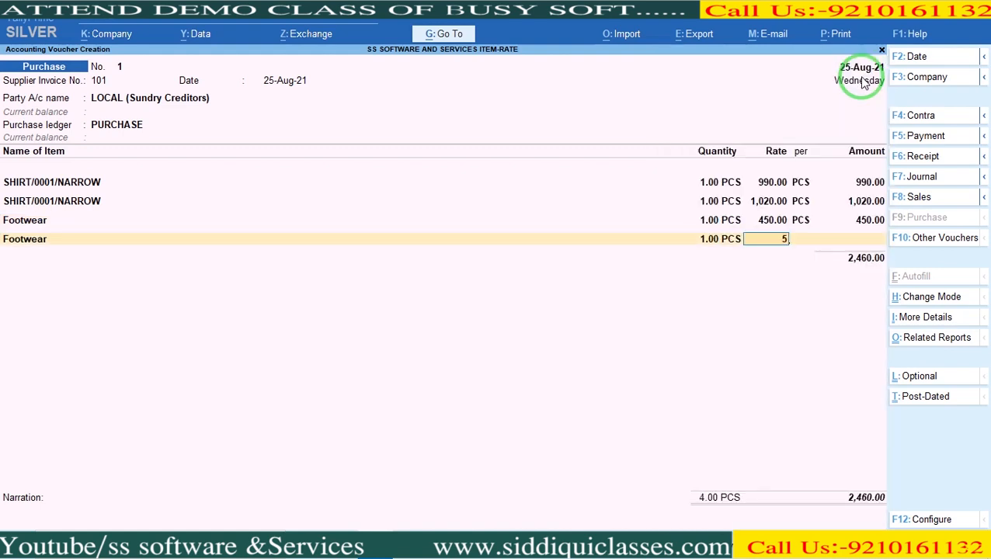
{"action": "key", "text": "Return"}
{"action": "key", "text": "Return"}
{"action": "key", "text": "Return"}
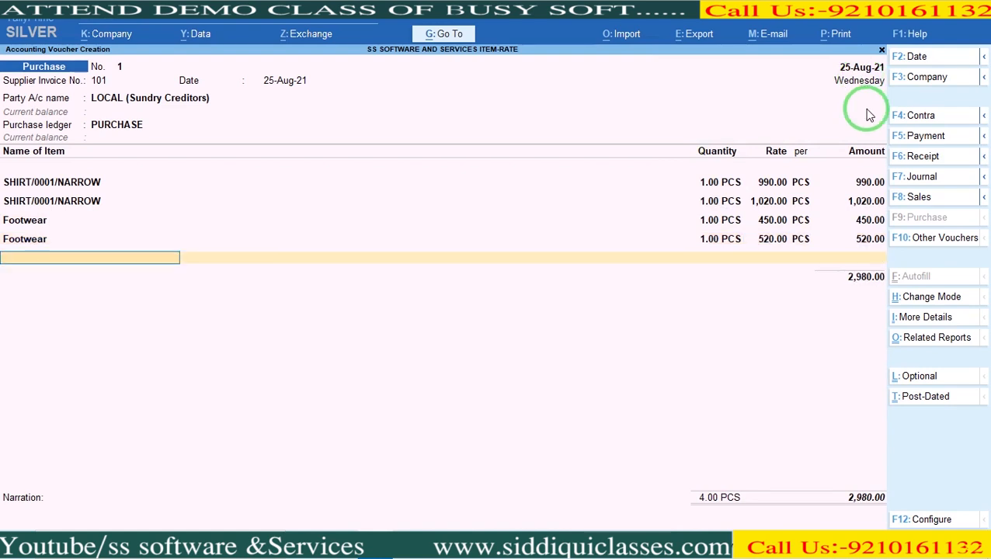
{"action": "key", "text": "Return"}
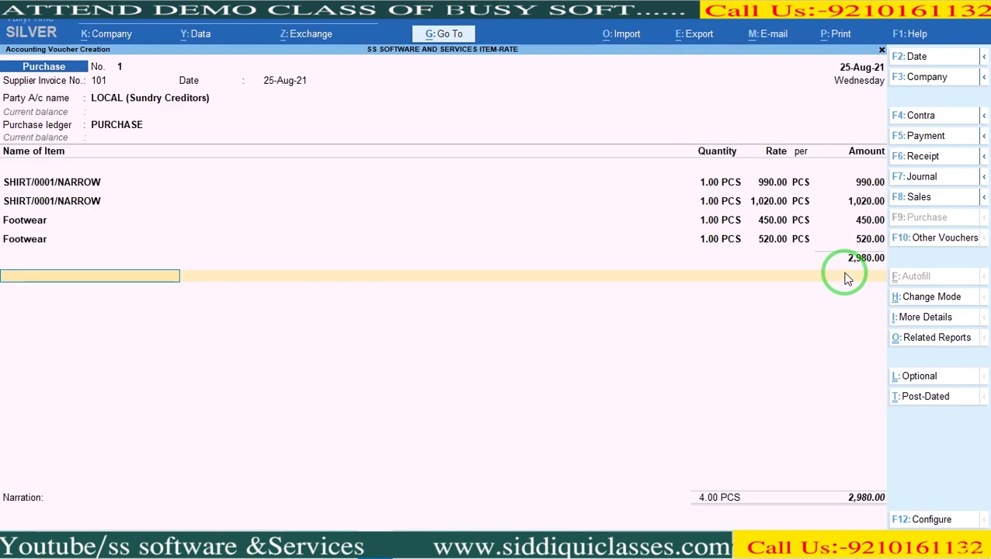
- Add the CGST and SGST ledgers below the items in the purchase voucher
{"action": "key", "text": "Return"}
{"action": "key", "text": "Down"}
{"action": "key", "text": "Return"}
{"action": "key", "text": "Return"}
{"action": "type", "text": "s"}
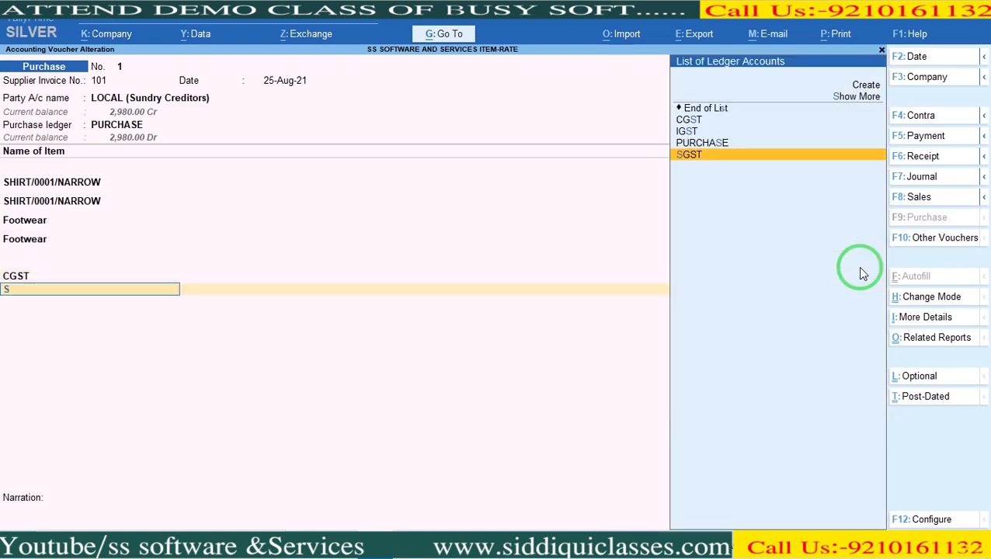
{"action": "key", "text": "Return"}
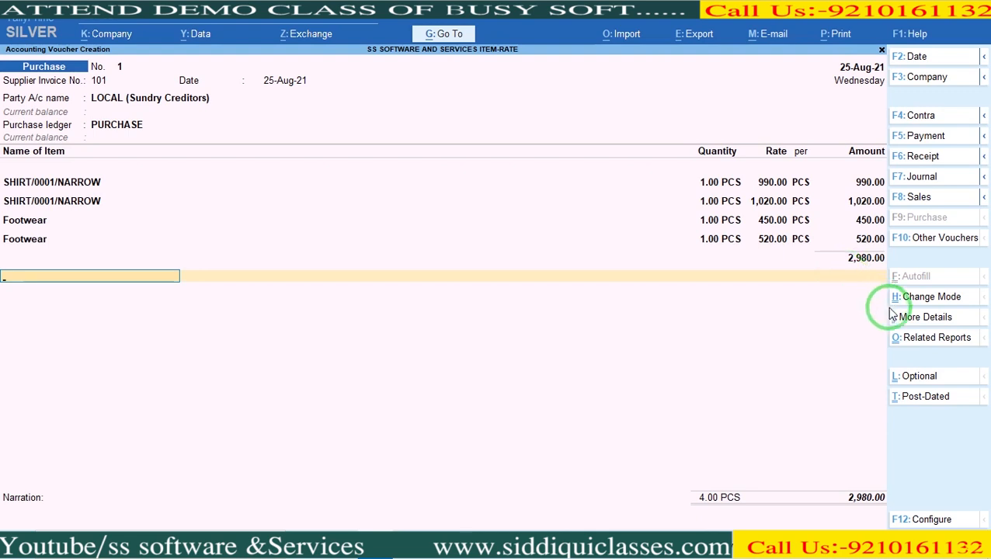
- Open the voucher's GST - Tax Analysis report and expand it to show the detailed tax breakup
{"action": "left_click", "coordinate": [931, 342]}
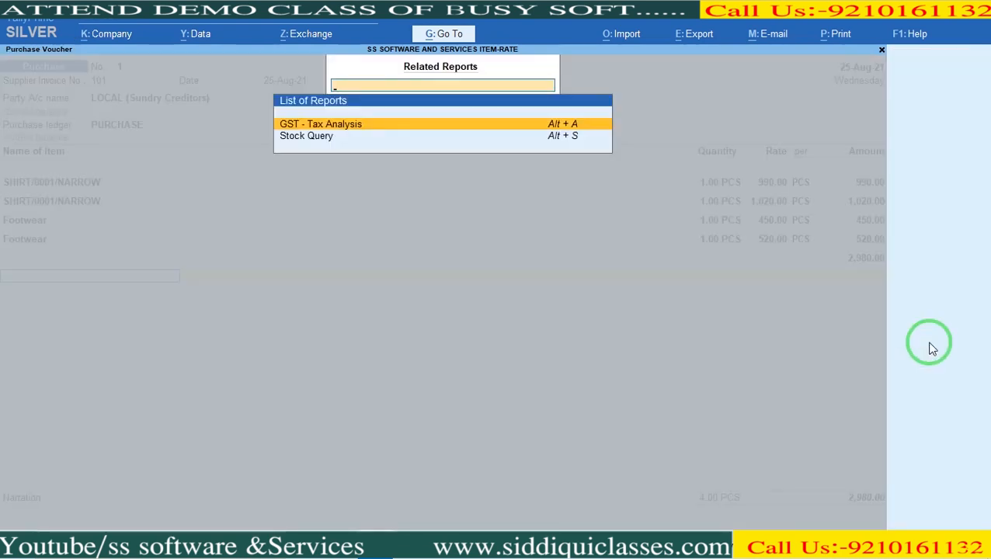
{"action": "left_click", "coordinate": [327, 131]}
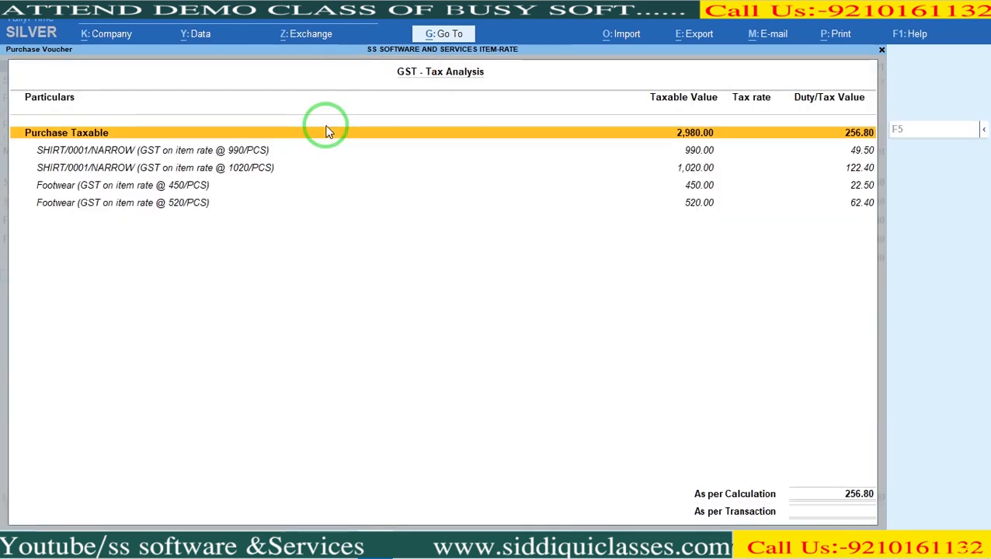
{"action": "key", "text": "Down"}
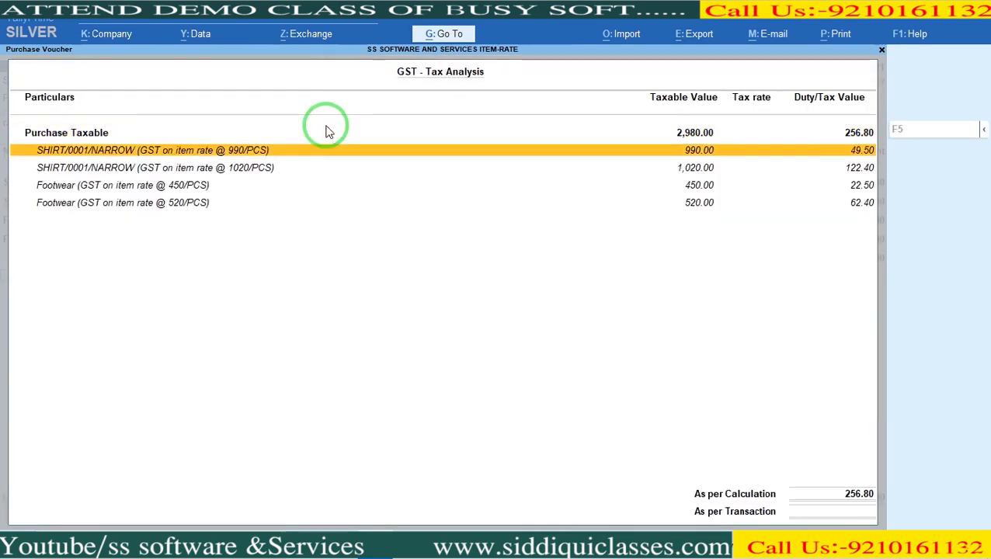
{"action": "key", "text": "alt+F5"}
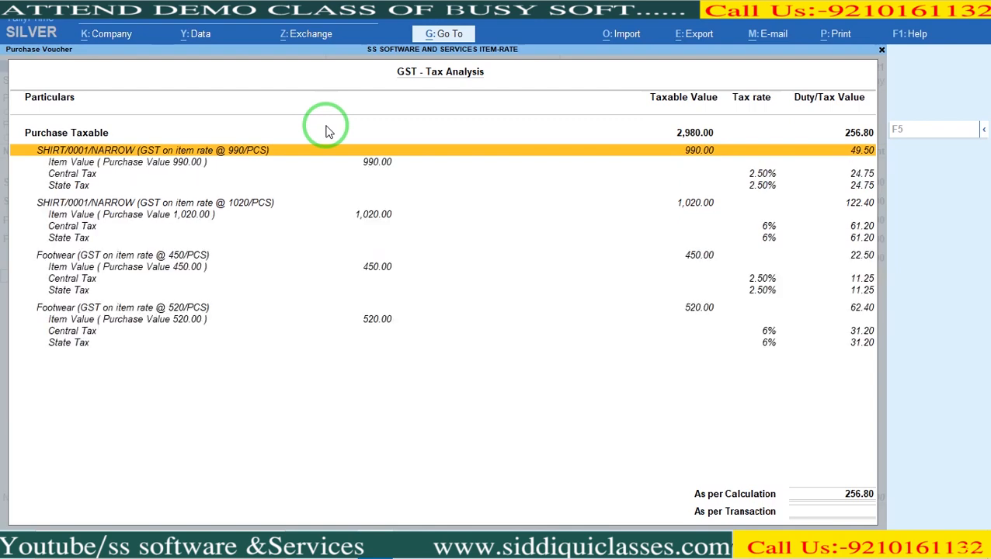
- Examine the Central Tax and State Tax rates for each shirt and Footwear line, and close the tax analysis
{"action": "key", "text": "Down"}
{"action": "key", "text": "Down"}
{"action": "key", "text": "Down"}
{"action": "key", "text": "Down"}
{"action": "key", "text": "Down"}
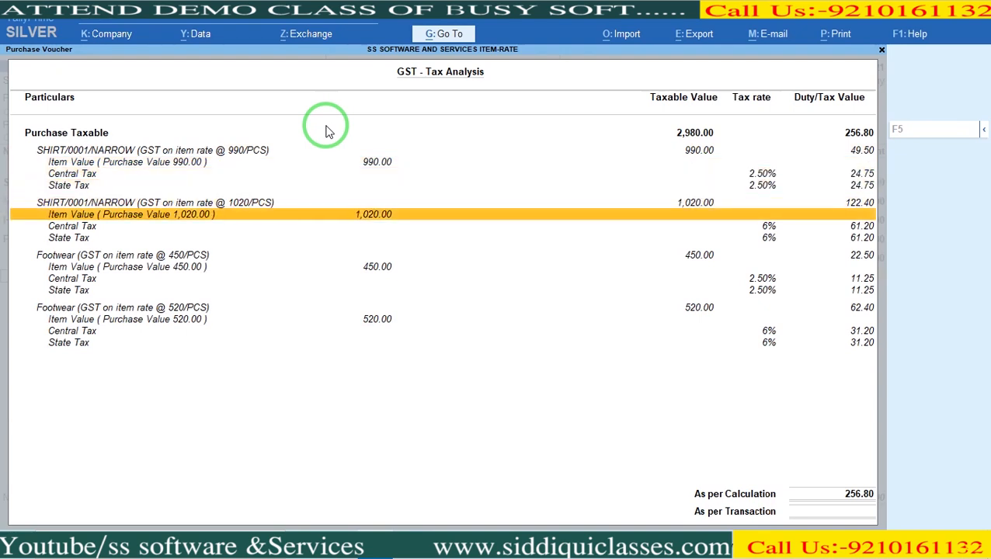
{"action": "key", "text": "Down"}
{"action": "key", "text": "Down"}
{"action": "key", "text": "Down"}
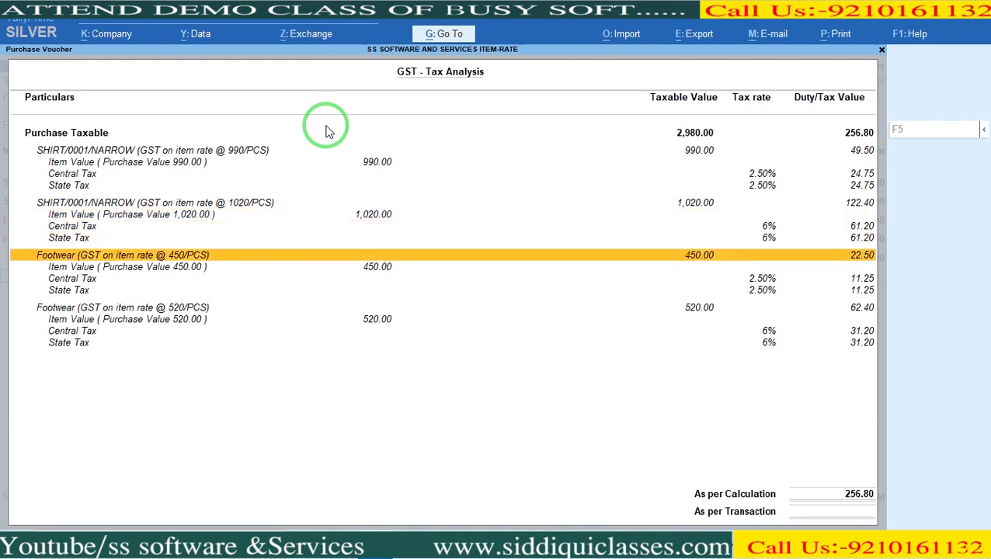
{"action": "key", "text": "Down"}
{"action": "key", "text": "Down"}
{"action": "key", "text": "Down"}
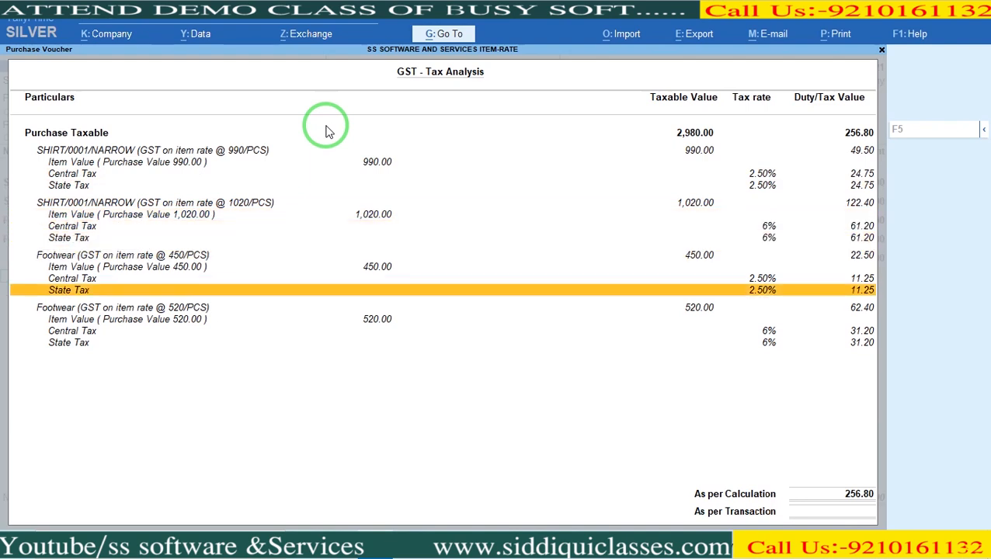
{"action": "key", "text": "Down"}
{"action": "key", "text": "Down"}
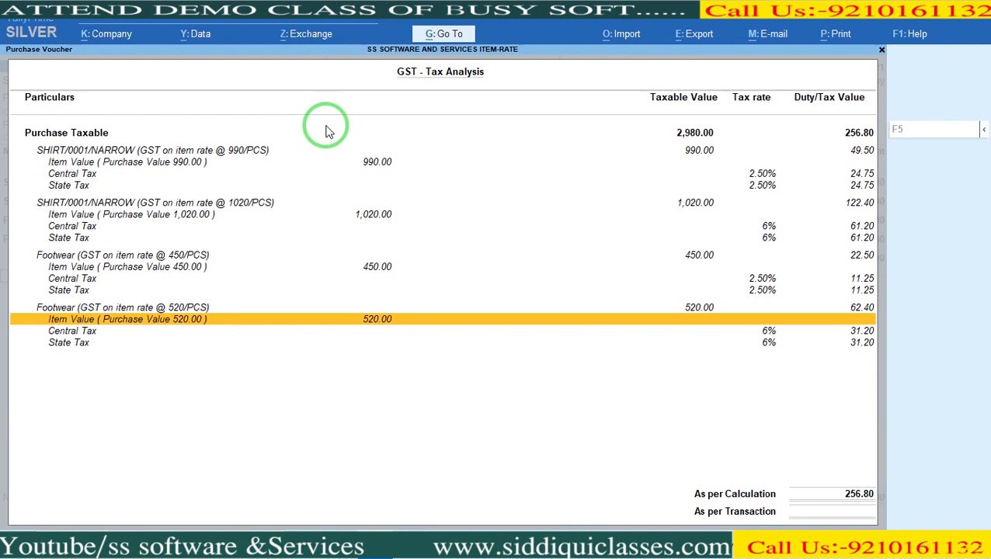
{"action": "key", "text": "Escape"}
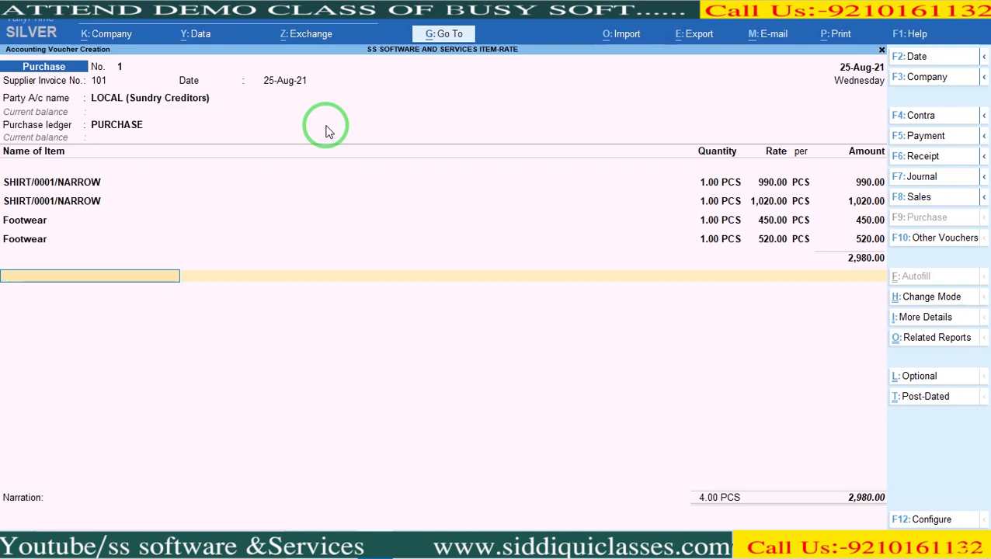
- Save the purchase voucher and show the Windows desktop
{"action": "key", "text": "ctrl+a"}
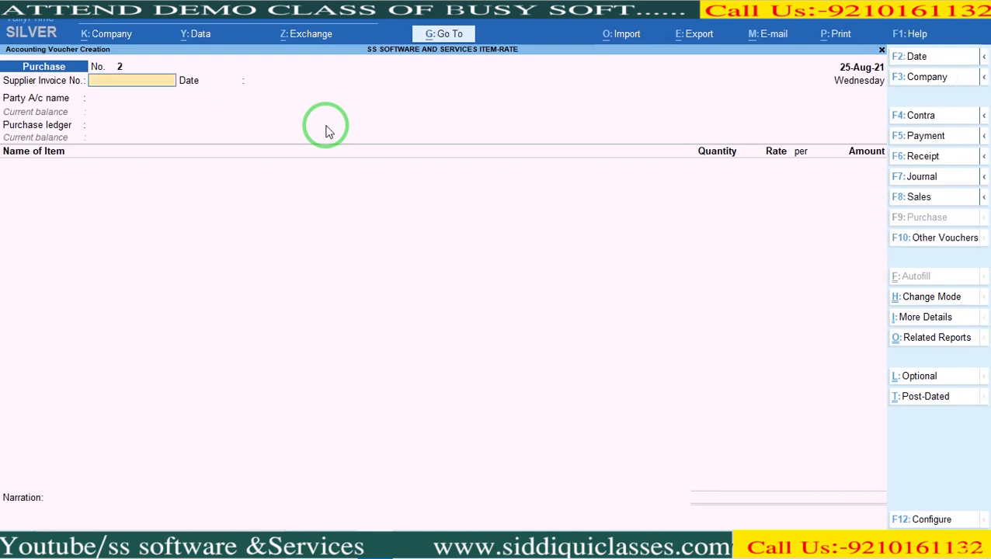
{"action": "key", "text": "super+d"}
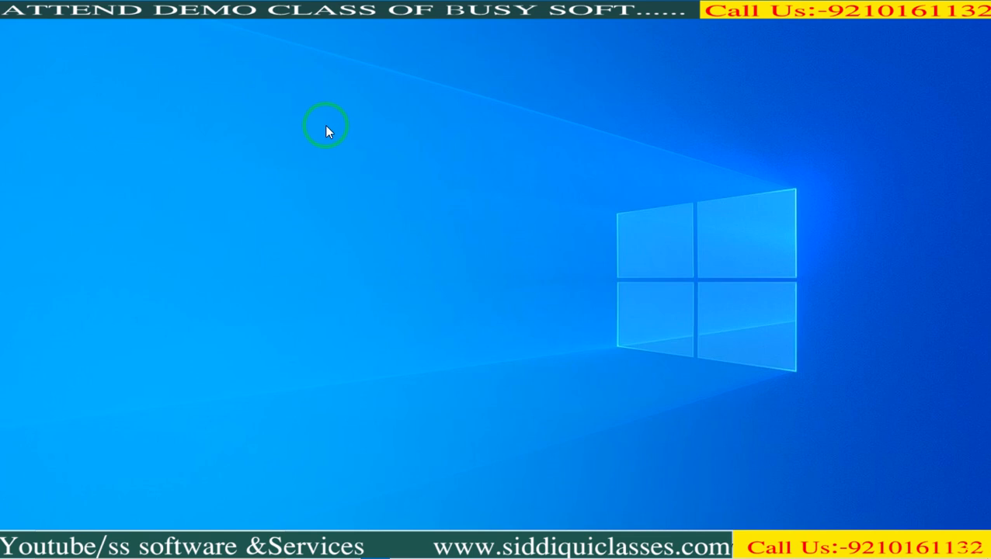